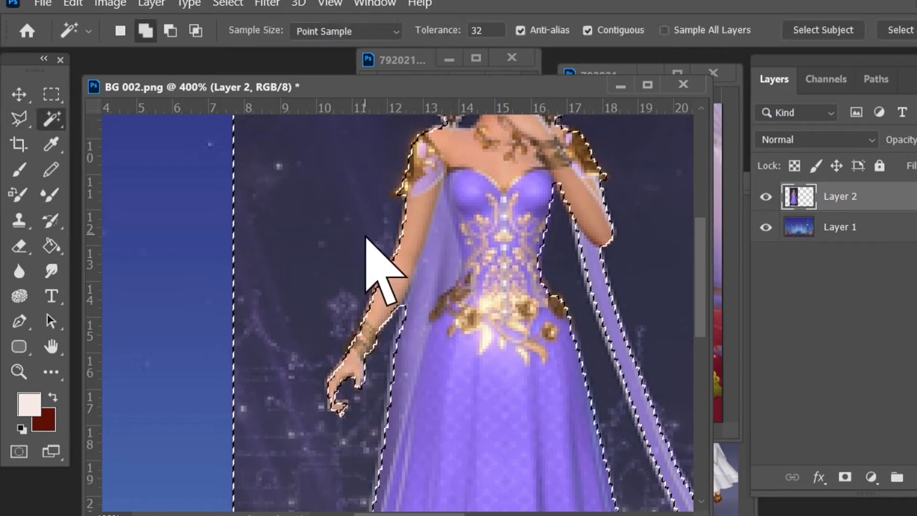
pyautogui.keyDown('shift'); pyautogui.click(365, 236); pyautogui.keyUp('shift')
pyautogui.click(23, 119)
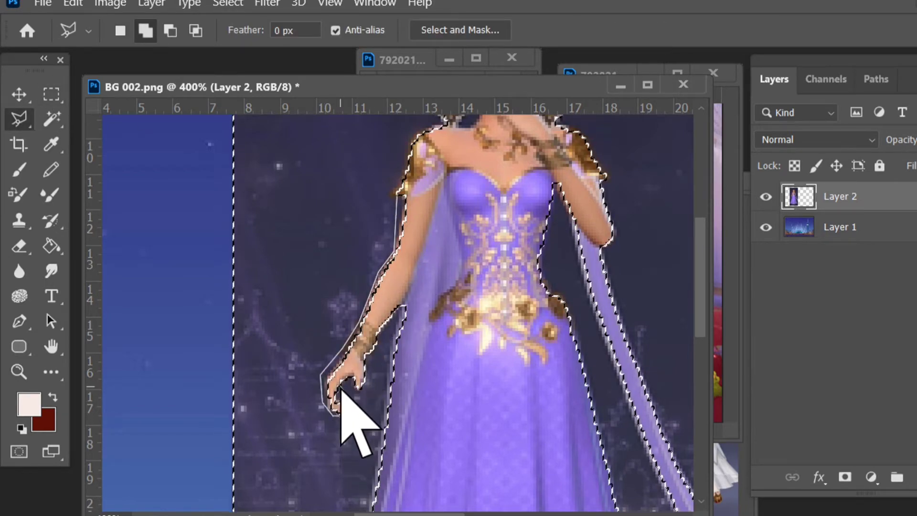
pyautogui.scroll(-5, 382, 414)
pyautogui.click(360, 304)
pyautogui.click(321, 445)
pyautogui.scroll(-2, 321, 445)
pyautogui.click(289, 425)
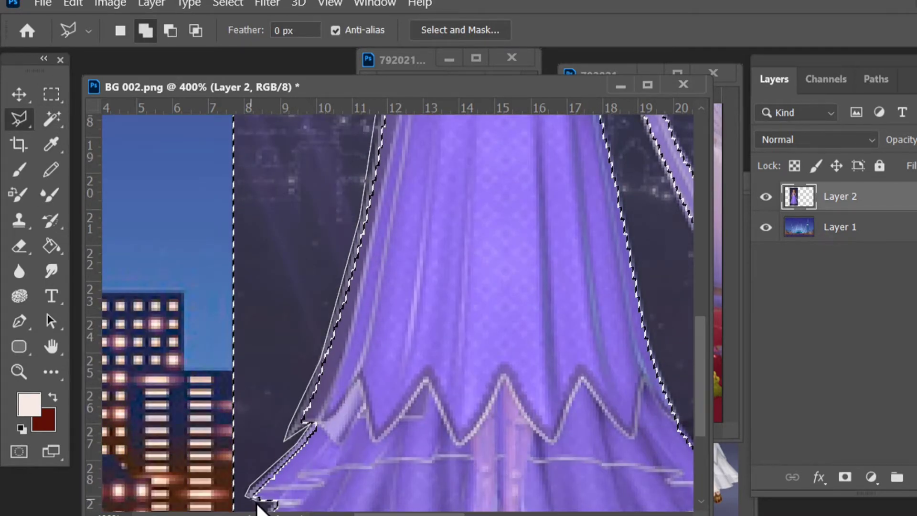
pyautogui.scroll(-2, 286, 478)
pyautogui.click(457, 488)
pyautogui.hscroll(5, 529, 499)
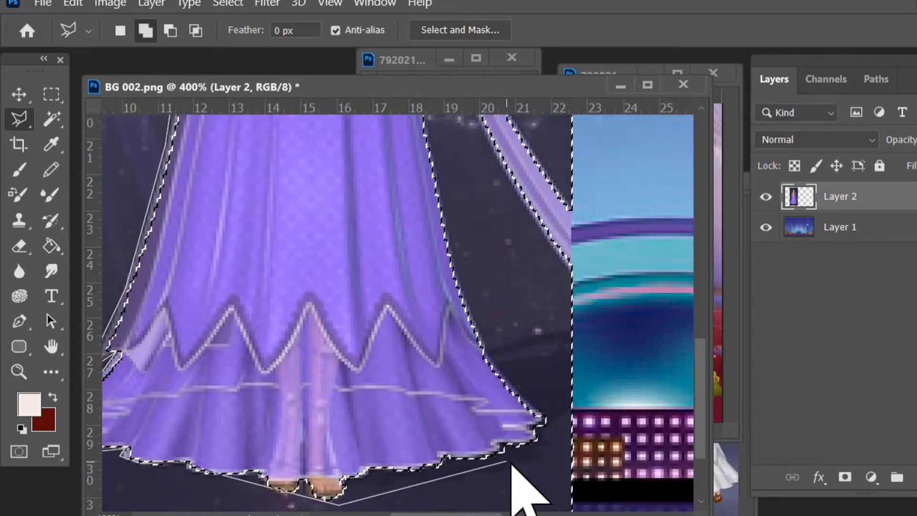
pyautogui.scroll(5, 547, 416)
pyautogui.click(564, 324)
pyautogui.scroll(11, 564, 324)
pyautogui.click(383, 139)
pyautogui.click(359, 141)
pyautogui.scroll(3, 365, 129)
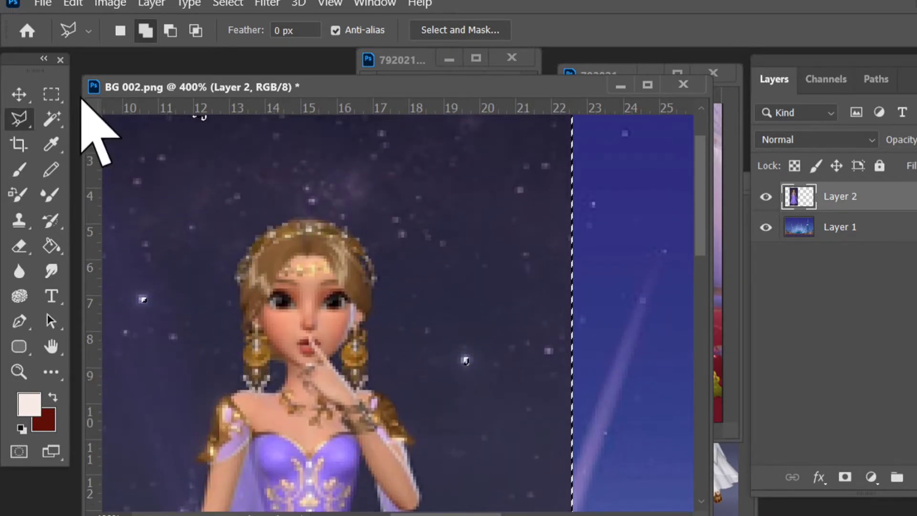
pyautogui.click(52, 95)
pyautogui.click(450, 322)
# Step: Start a polygonal lasso outline along the woman's lowered arm, from the hand up to the shoulder
pyautogui.scroll(-5, 488, 198)
pyautogui.click(19, 372)
pyautogui.click(291, 280)
pyautogui.click(19, 119)
pyautogui.click(187, 391)
pyautogui.click(186, 343)
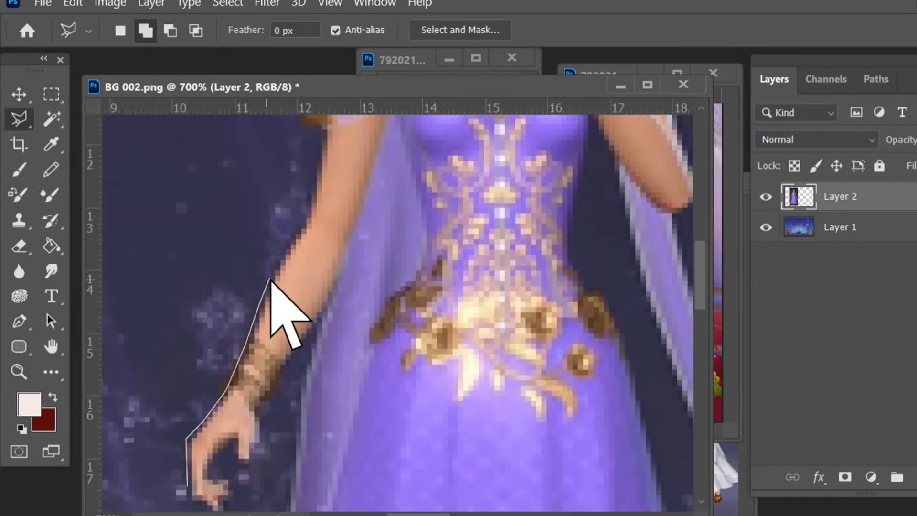
pyautogui.click(270, 282)
pyautogui.scroll(3, 287, 224)
pyautogui.scroll(1, 330, 180)
pyautogui.click(338, 200)
pyautogui.click(377, 181)
pyautogui.click(398, 180)
# Step: Continue the lasso outline around the earrings, hair and headpiece to the opposite shoulder
pyautogui.scroll(3, 389, 180)
pyautogui.click(380, 294)
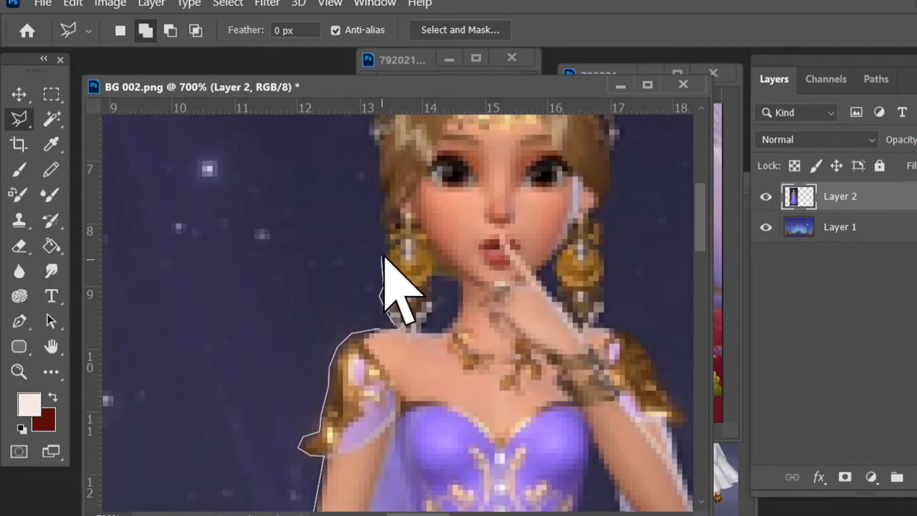
pyautogui.click(383, 258)
pyautogui.scroll(2, 384, 223)
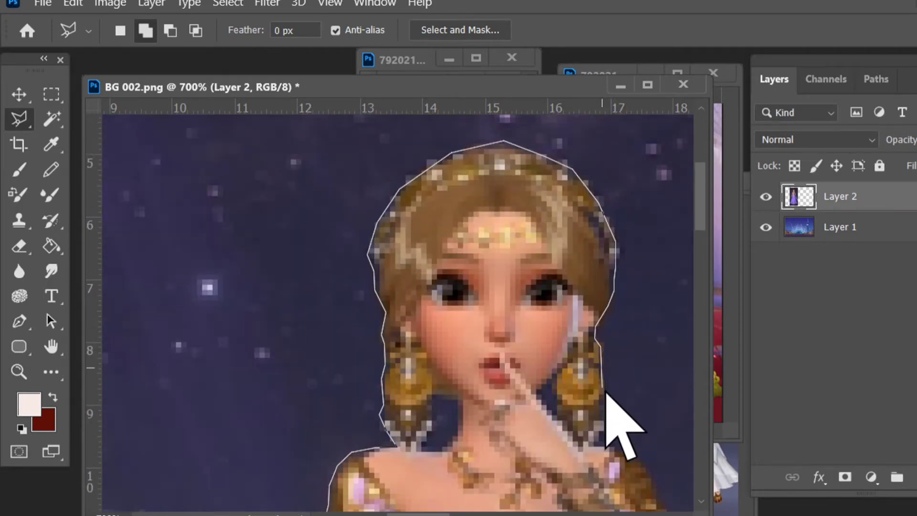
pyautogui.click(603, 389)
pyautogui.hscroll(2, 606, 447)
pyautogui.click(532, 458)
pyautogui.scroll(-2, 532, 458)
pyautogui.click(580, 445)
# Step: Extend the lasso outline around the raised arm's elbow and down the outer edge of the trailing scarf
pyautogui.scroll(-3, 564, 455)
pyautogui.scroll(-6, 573, 449)
pyautogui.click(532, 287)
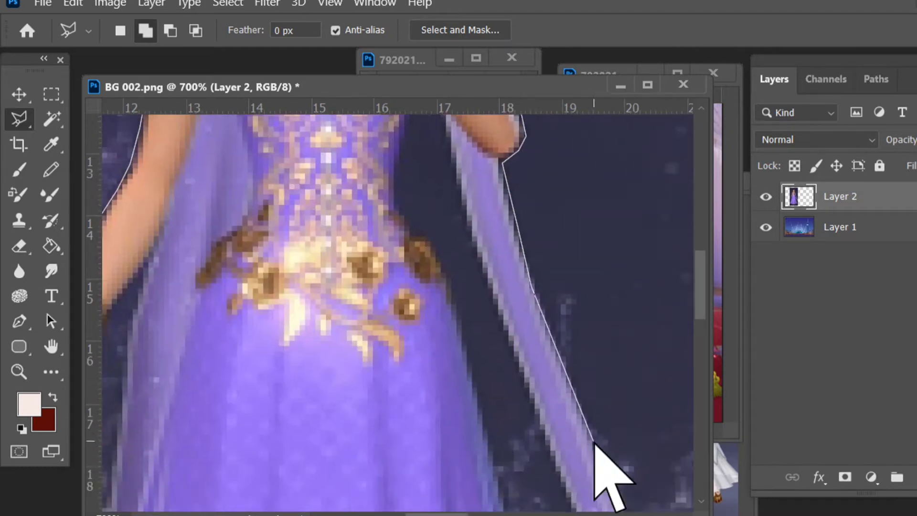
pyautogui.click(594, 442)
pyautogui.hscroll(4, 594, 441)
pyautogui.scroll(-7, 550, 442)
pyautogui.click(459, 304)
pyautogui.click(540, 425)
pyautogui.click(542, 449)
pyautogui.scroll(-2, 544, 452)
# Step: Bring the lasso outline back up the scarf's inner edge and down the waist and skirt side to the hem
pyautogui.scroll(6, 287, 206)
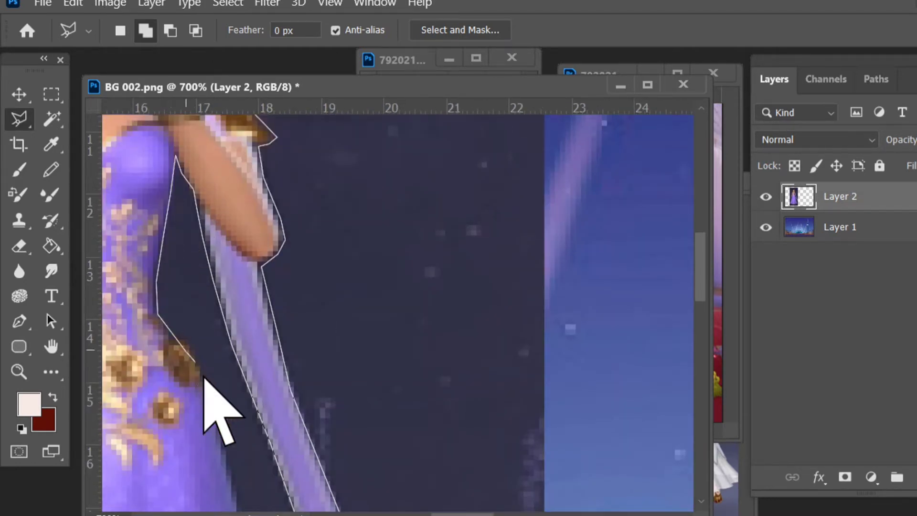
pyautogui.click(204, 376)
pyautogui.scroll(-3, 229, 382)
pyautogui.click(254, 379)
pyautogui.scroll(-5, 287, 387)
pyautogui.click(324, 395)
pyautogui.scroll(-4, 342, 395)
pyautogui.click(394, 463)
pyautogui.scroll(-2, 396, 463)
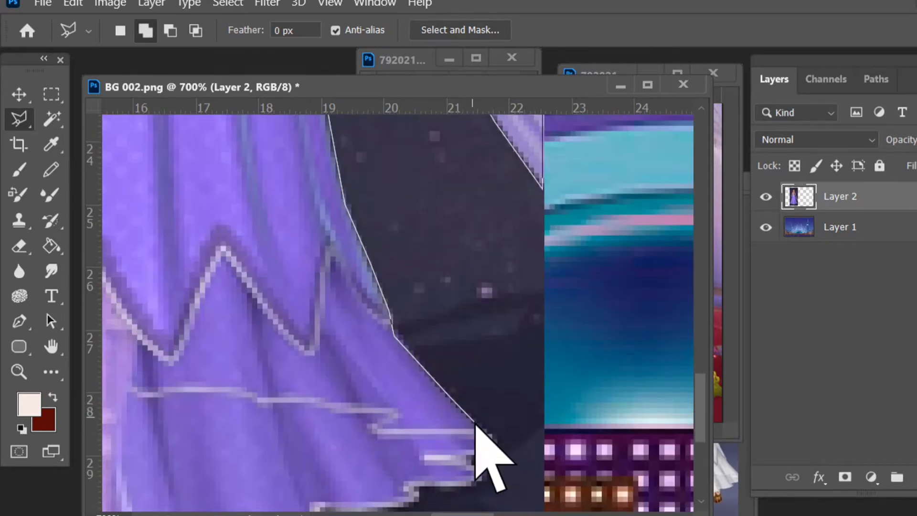
pyautogui.scroll(-2, 480, 480)
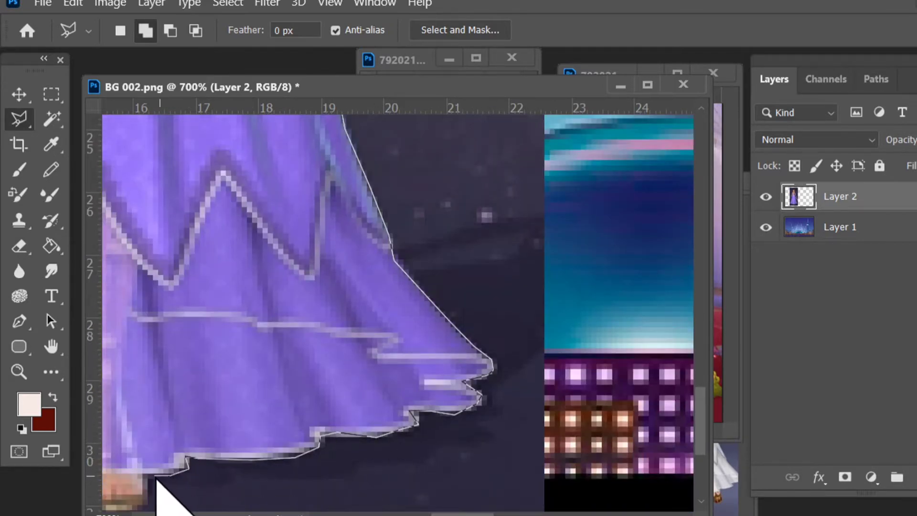
# Step: Trace the lasso outline around both feet below the skirt hem
pyautogui.click(147, 472)
pyautogui.click(141, 475)
pyautogui.scroll(-3, 142, 476)
pyautogui.click(146, 354)
pyautogui.click(142, 364)
pyautogui.hscroll(-3, 143, 365)
pyautogui.click(177, 342)
pyautogui.click(173, 326)
pyautogui.click(157, 322)
# Step: Continue the lasso outline along the remaining hem, up the other skirt edge and around the lowered hand
pyautogui.hscroll(-3, 159, 322)
pyautogui.click(304, 327)
pyautogui.click(258, 327)
pyautogui.click(222, 318)
pyautogui.click(209, 305)
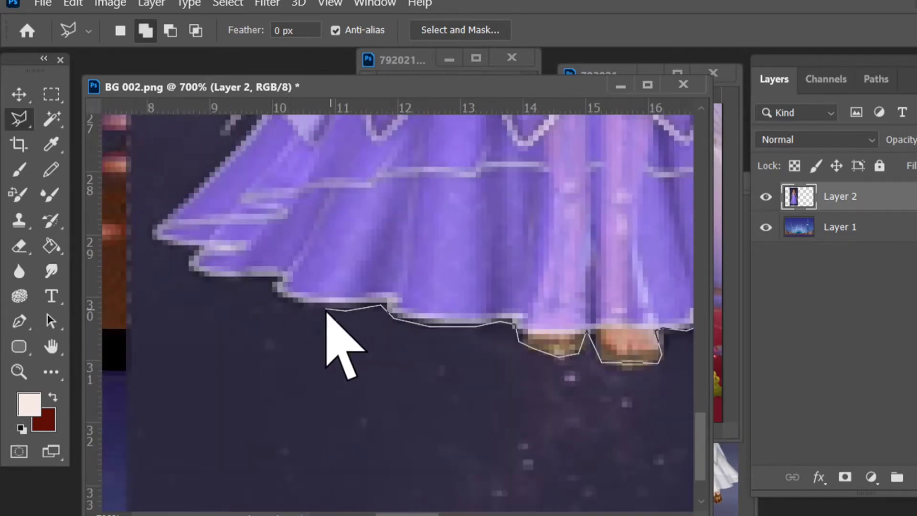
pyautogui.scroll(2, 158, 239)
pyautogui.click(210, 263)
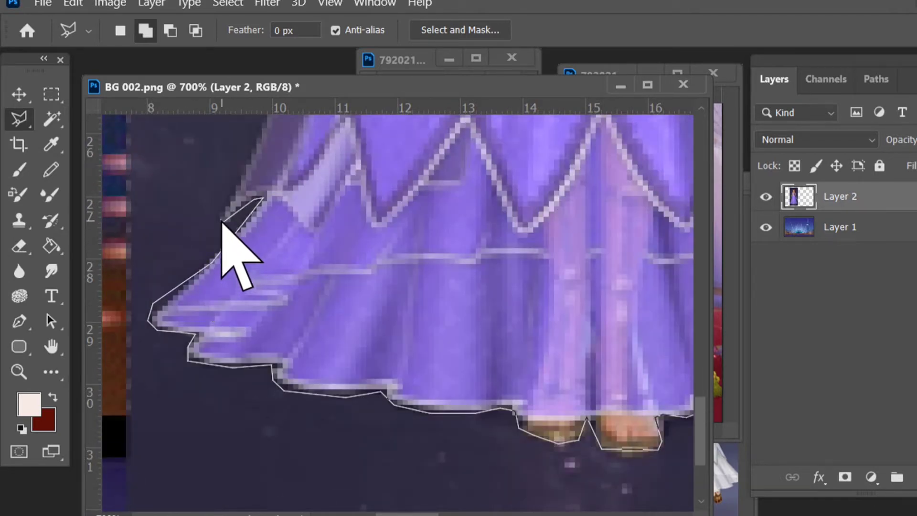
pyautogui.click(222, 220)
pyautogui.click(373, 481)
pyautogui.click(393, 294)
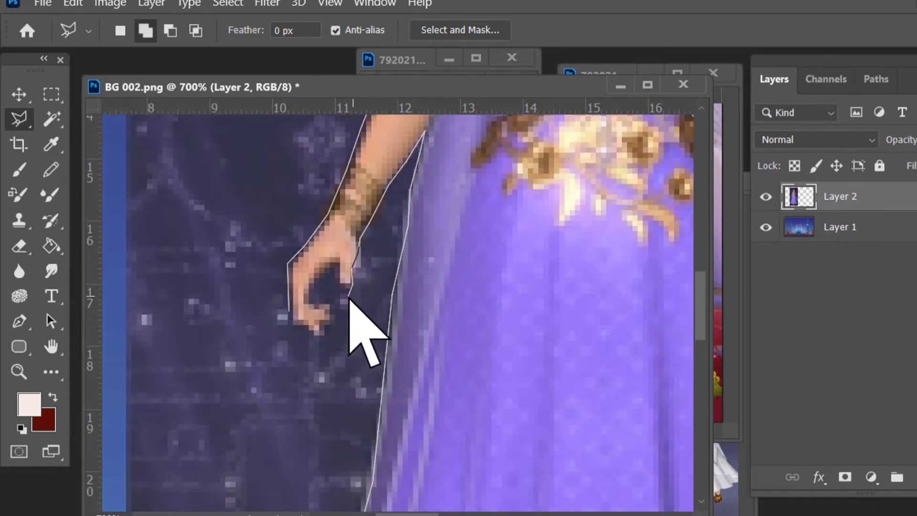
# Step: Delete the dark background around the outlined woman on Layer 2 and clear the selection
pyautogui.press('Delete')
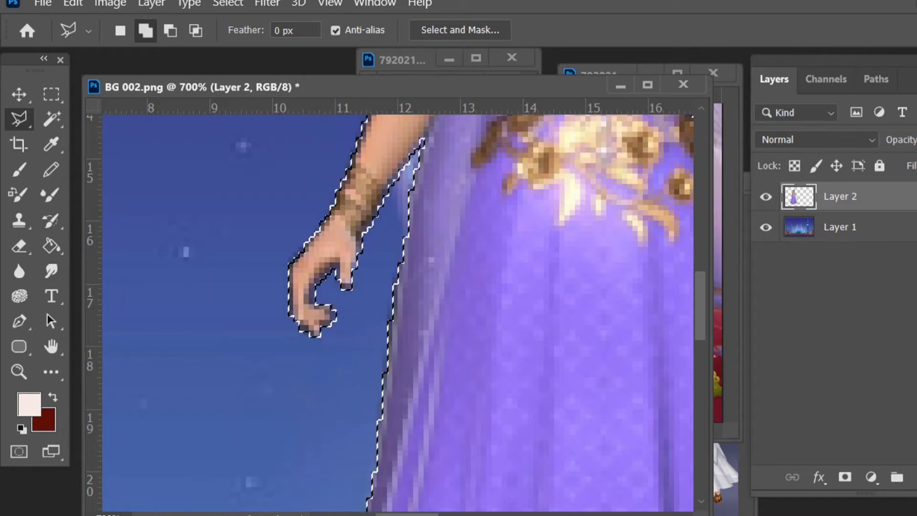
pyautogui.hotkey('ctrl', 'shift', 'i')
pyautogui.press('Delete')
pyautogui.hotkey('ctrl', 'z')
pyautogui.hotkey('ctrl', '0')
pyautogui.hotkey('ctrl', 'd')
pyautogui.press('m')
# Step: Enlarge the woman's cutout and reposition it over the left part of the skyline background
pyautogui.press('v')
pyautogui.moveTo(284, 370); pyautogui.dragTo(246, 379)
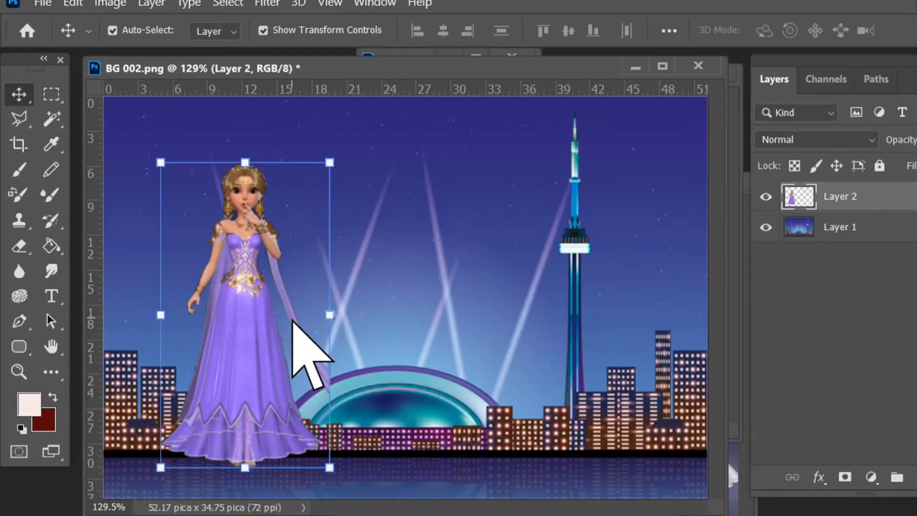
pyautogui.moveTo(329, 163); pyautogui.dragTo(389, 119)
pyautogui.press('Return')
pyautogui.moveTo(270, 269)
pyautogui.mouseDown()
pyautogui.moveTo(271, 300)
pyautogui.moveTo(269, 280)
pyautogui.mouseUp()
# Step: Add a new layer above the figure and select her face with the freehand lasso, leaving out the raised finger
pyautogui.click(916, 477)
pyautogui.keyDown('ctrl'); pyautogui.click(322, 363); pyautogui.keyUp('ctrl')
pyautogui.keyDown('ctrl'); pyautogui.click(321, 363); pyautogui.keyUp('ctrl')
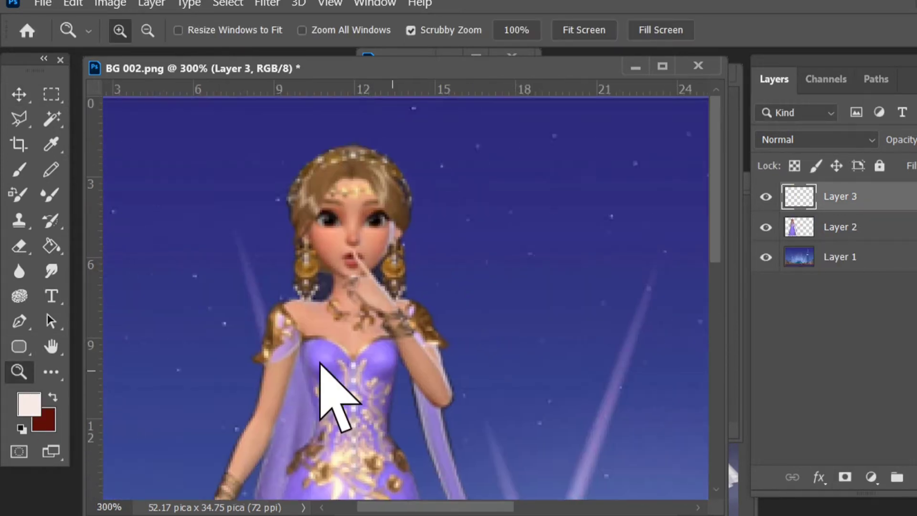
pyautogui.rightClick(21, 115)
pyautogui.click(72, 120)
pyautogui.moveTo(268, 231); pyautogui.dragTo(287, 193)
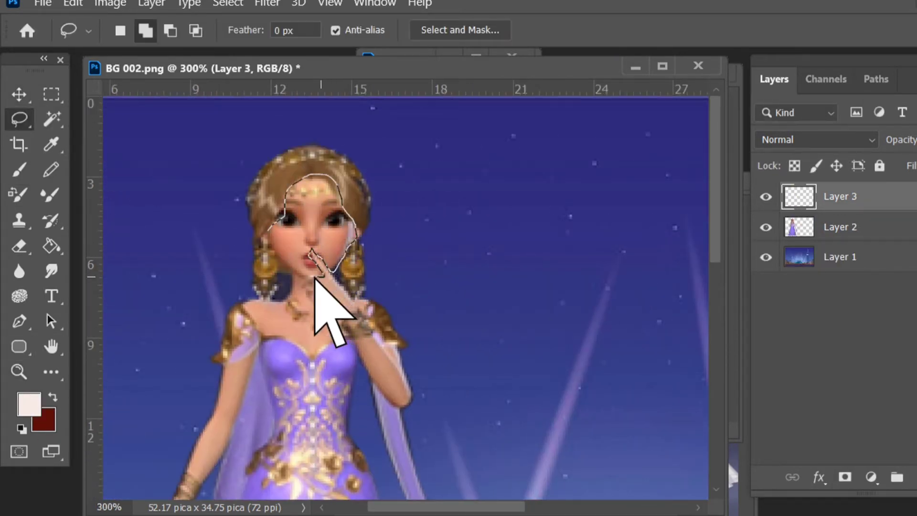
# Step: Sample a skin tone from the face and cover the selected facial features with it
pyautogui.click(27, 404)
pyautogui.click(300, 242)
pyautogui.press('Return')
pyautogui.press('b')
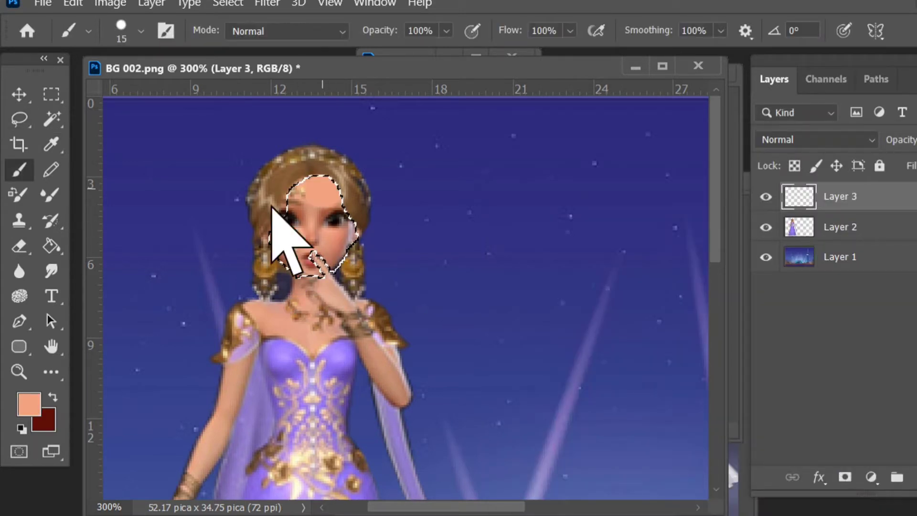
pyautogui.hotkey('alt', 'BackSpace')
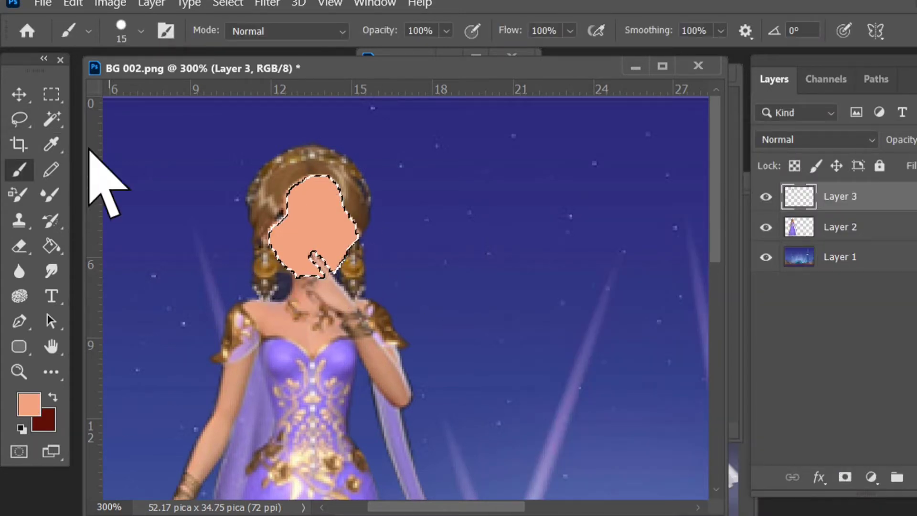
# Step: Soften the skin-toned face fill with a soft 35 px eraser and clear the selection
pyautogui.click(51, 95)
pyautogui.click(237, 171)
pyautogui.click(22, 99)
pyautogui.rightClick(13, 248)
pyautogui.click(88, 246)
pyautogui.click(141, 31)
pyautogui.press('Return')
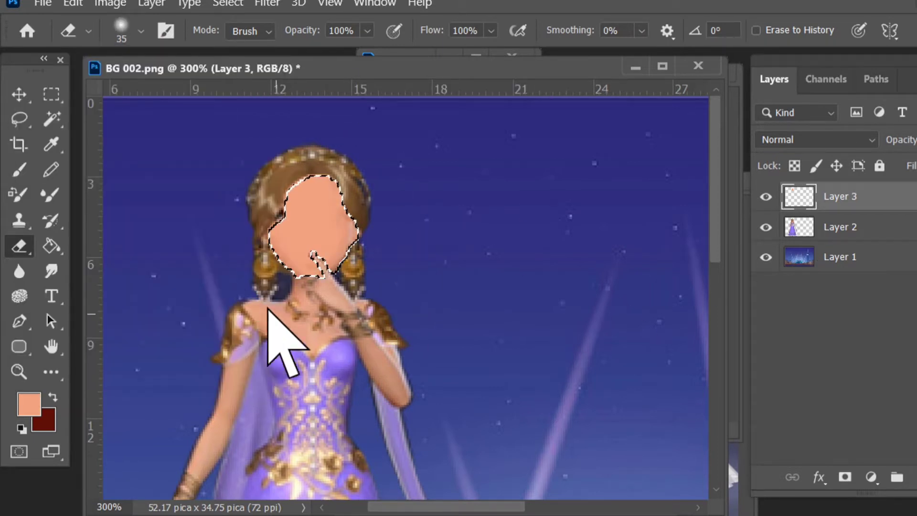
pyautogui.press('m')
pyautogui.click(252, 149)
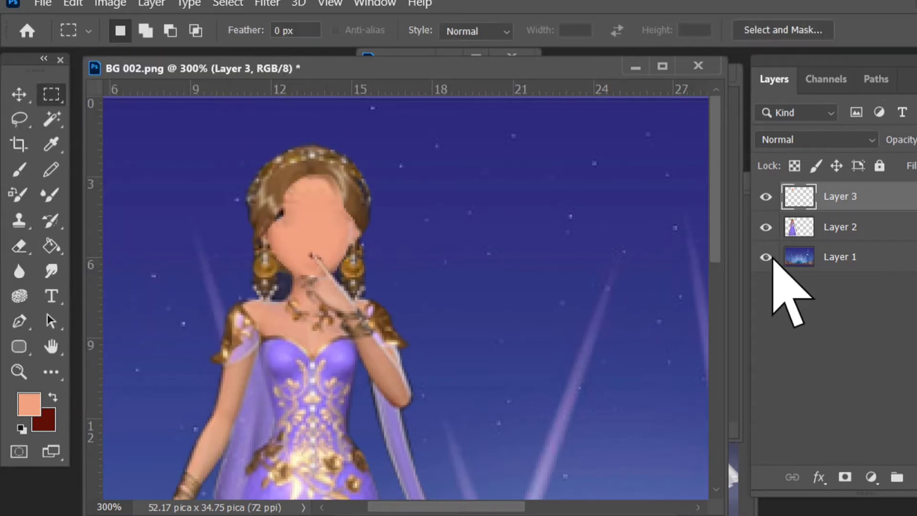
# Step: Hide the skyline layer, merge Layer 2 and Layer 3, and copy the figure into the Untitled-1 document
pyautogui.click(770, 258)
pyautogui.keyDown('shift'); pyautogui.click(856, 222); pyautogui.keyUp('shift')
pyautogui.hotkey('ctrl', 'e')
pyautogui.press('v')
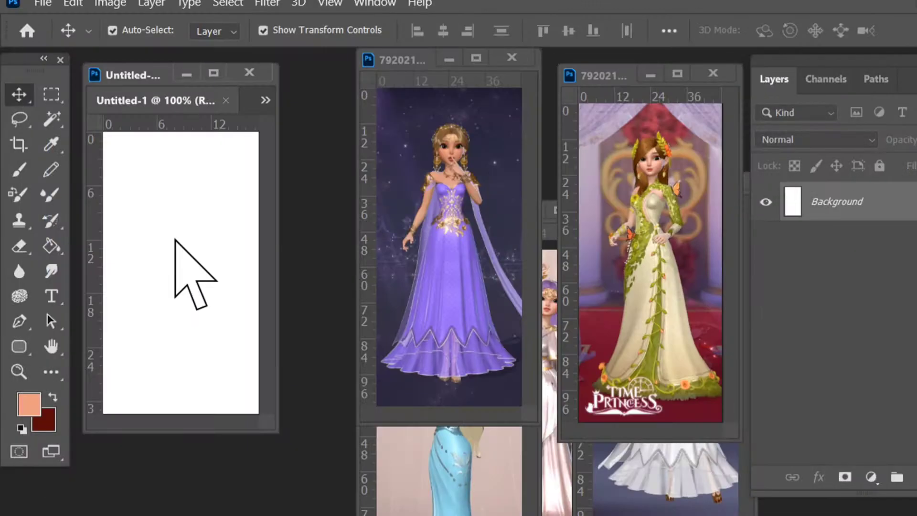
pyautogui.hotkey('ctrl', 'v')
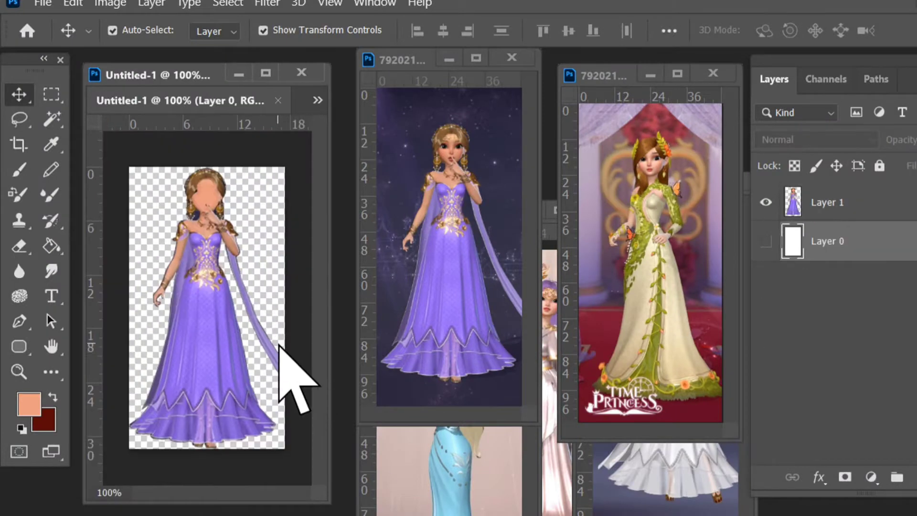
pyautogui.press('z')
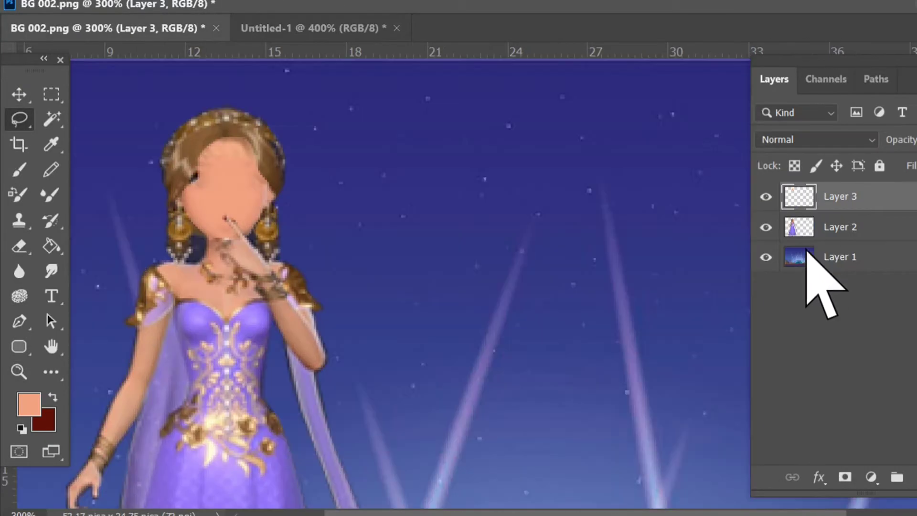
# Step: Hide the skyline layer in BG 002.png and paint the selected face area on Layer 3 black
pyautogui.click(765, 258)
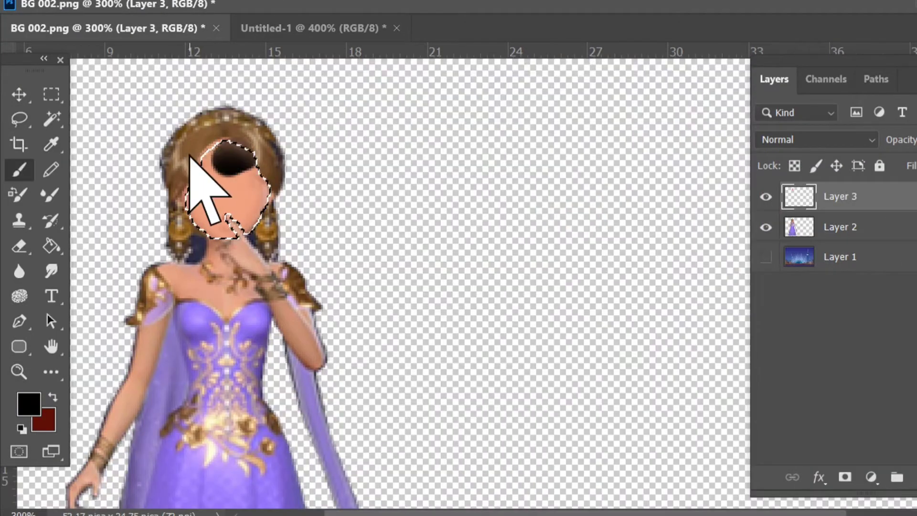
pyautogui.moveTo(189, 156); pyautogui.dragTo(254, 130)
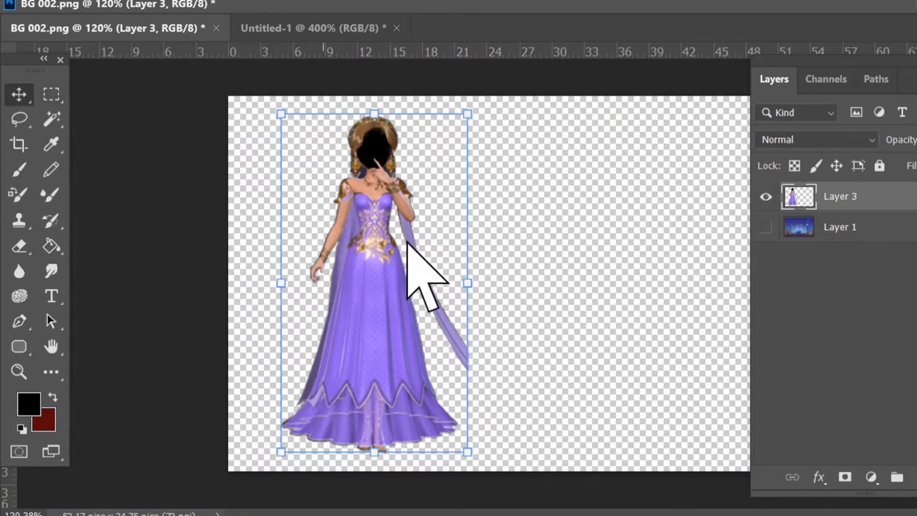
# Step: Replace the figure in Untitled-1 with the black-faced version from BG 002.png and hide the white Background layer
pyautogui.moveTo(420, 277); pyautogui.dragTo(660, 33)
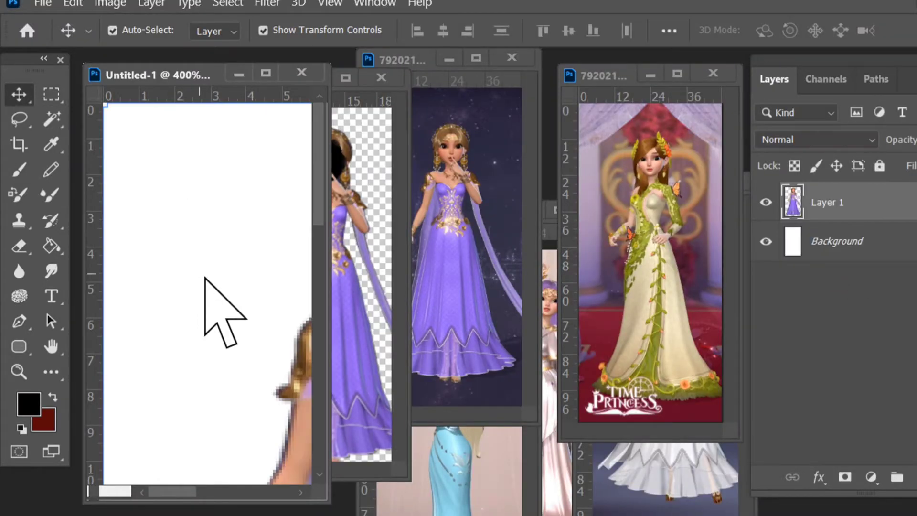
pyautogui.hotkey('ctrl', '-')
pyautogui.hotkey('ctrl', '-')
pyautogui.hotkey('ctrl', '-')
pyautogui.click(766, 241)
pyautogui.click(364, 224)
pyautogui.moveTo(296, 77); pyautogui.dragTo(507, 122)
pyautogui.click(204, 243)
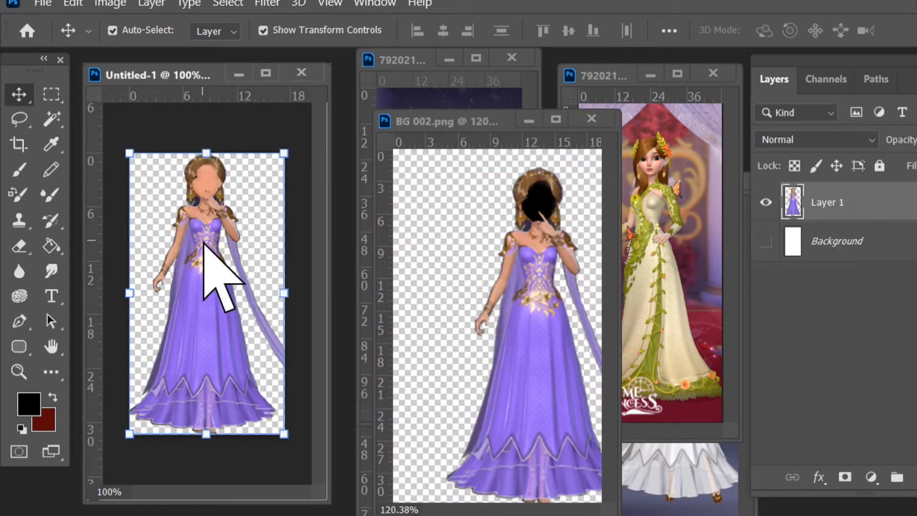
# Step: Quick-export the black-faced figure as a PNG named T into the Time ptince 1 folder
pyautogui.click(43, 3)
pyautogui.moveTo(167, 268)
pyautogui.click(353, 269)
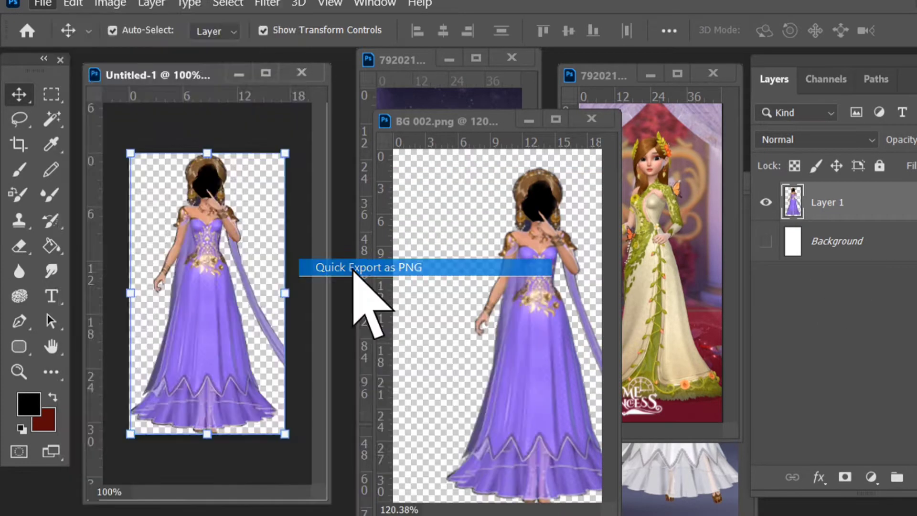
pyautogui.scroll(-6, 343, 235)
pyautogui.click(115, 168)
pyautogui.click(653, 317)
pyautogui.click(313, 365)
pyautogui.write('T')
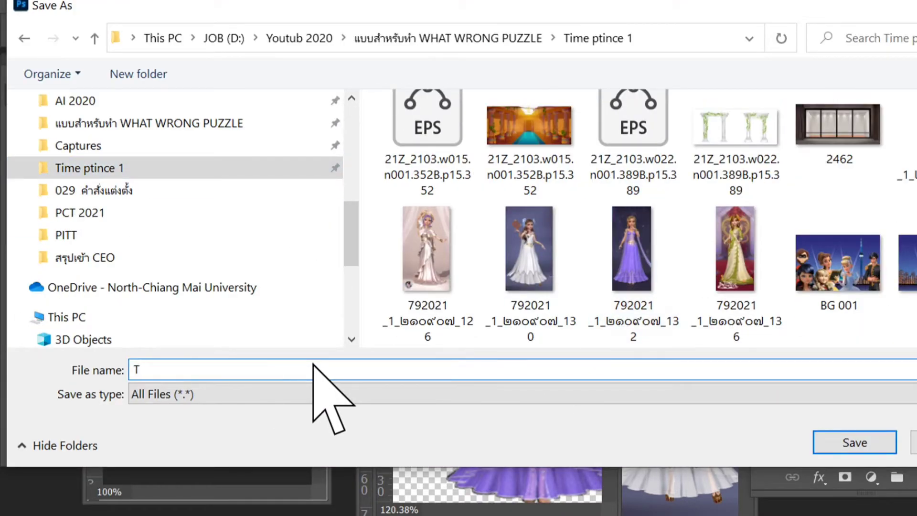
pyautogui.press('Return')
# Step: Load the outline of Layer 1 as a selection and paint the whole figure black with a larger brush
pyautogui.keyDown('ctrl'); pyautogui.click(788, 209); pyautogui.keyUp('ctrl')
pyautogui.click(19, 171)
pyautogui.click(142, 38)
pyautogui.press('Return')
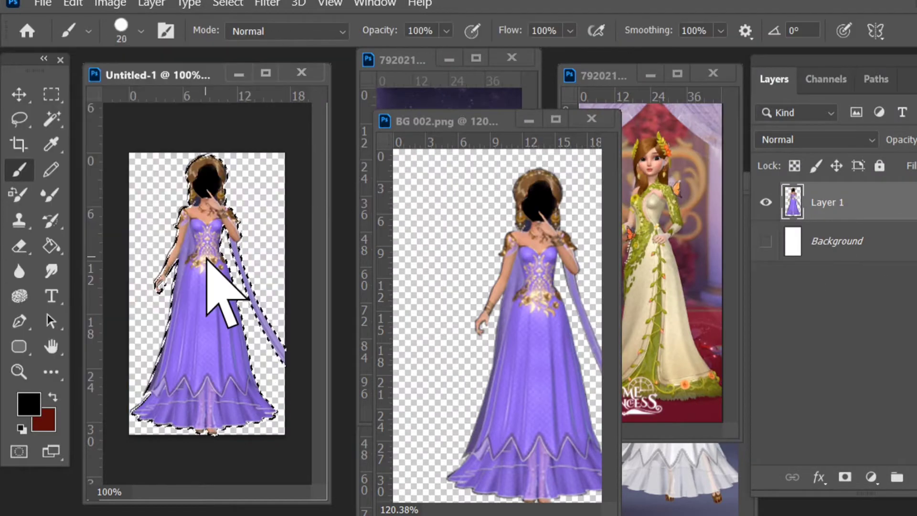
# Step: Set the foreground color to yellow (ffff00)
pyautogui.click(25, 417)
pyautogui.click(772, 389)
pyautogui.click(736, 192)
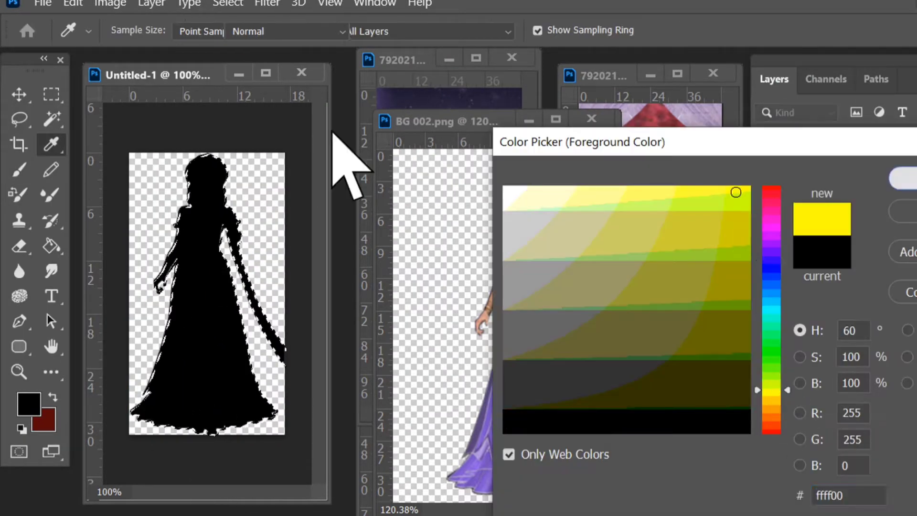
pyautogui.press('Return')
pyautogui.click(142, 31)
pyautogui.click(52, 210)
pyautogui.press('Return')
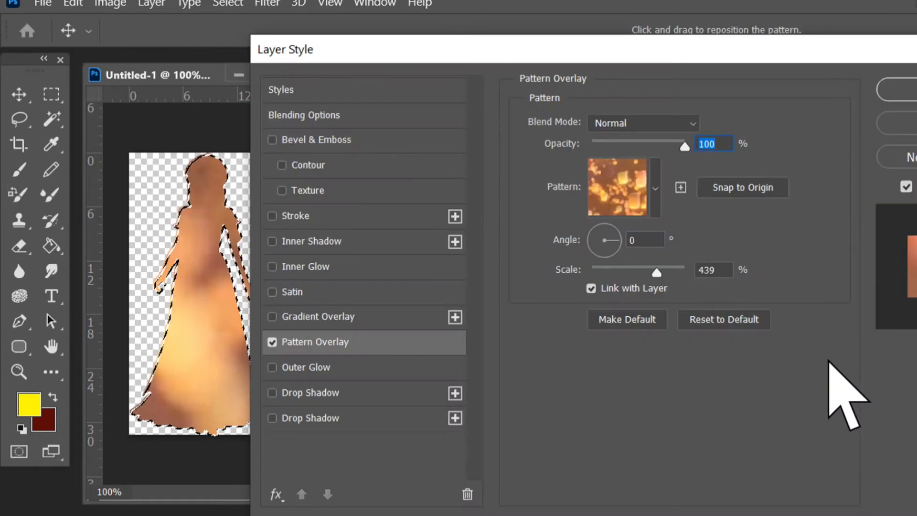
# Step: Set the silhouette's Pattern Overlay to the second dark leaf pattern in the Trees group and apply it
pyautogui.click(655, 188)
pyautogui.click(586, 330)
pyautogui.scroll(-2, 712, 334)
pyautogui.click(523, 340)
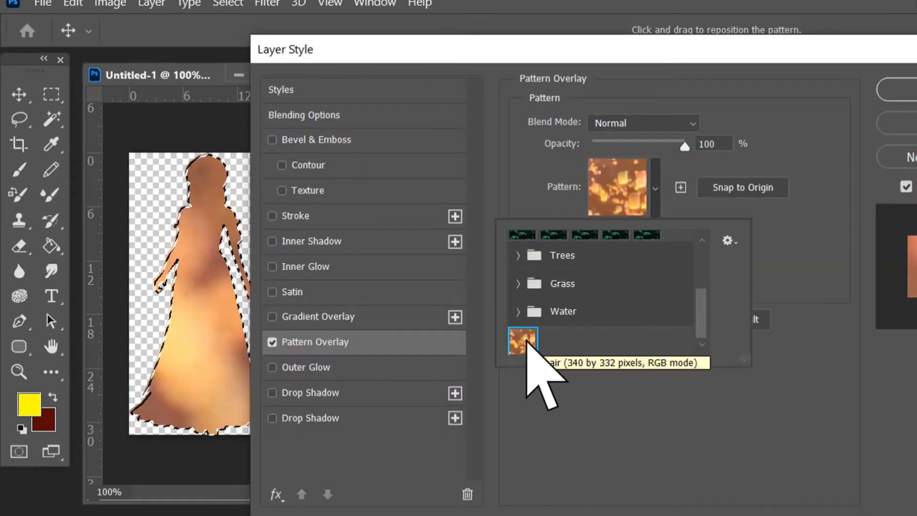
pyautogui.click(522, 234)
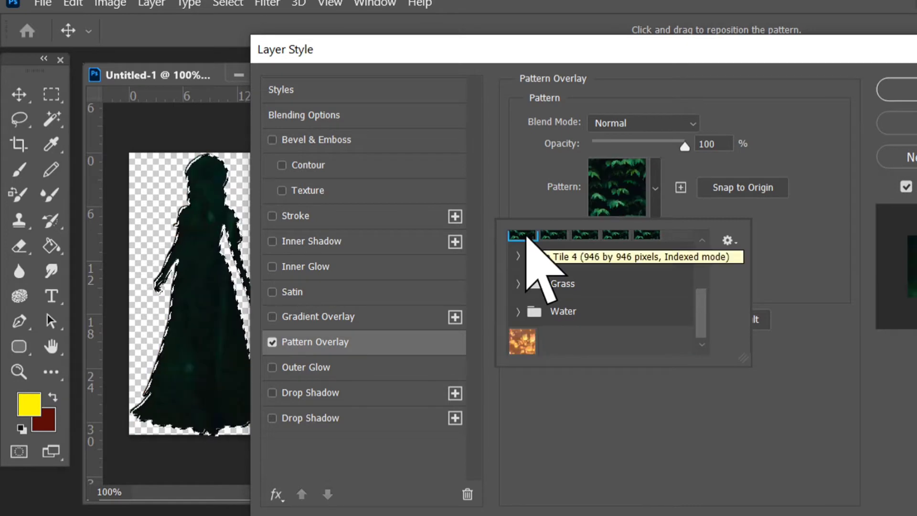
pyautogui.click(288, 317)
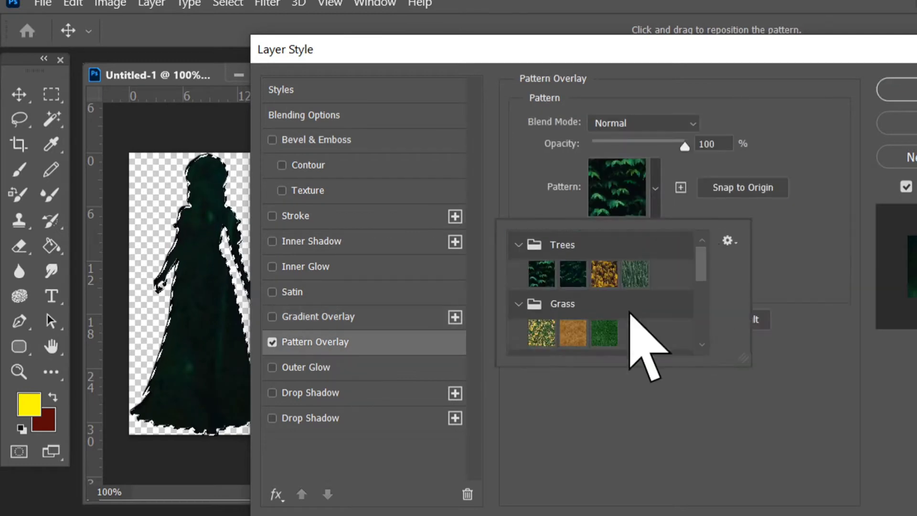
pyautogui.scroll(-1, 645, 348)
pyautogui.click(541, 342)
pyautogui.click(604, 314)
pyautogui.scroll(2, 607, 311)
pyautogui.click(567, 314)
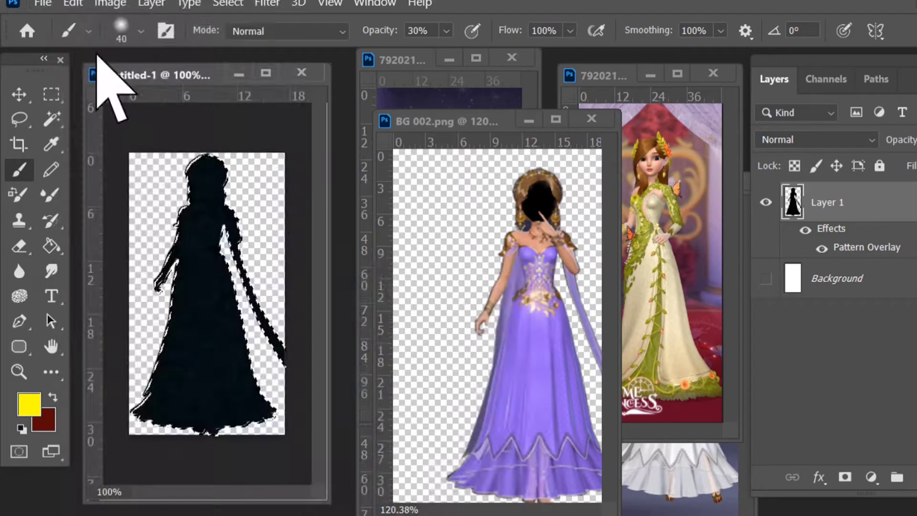
# Step: Save the patterned silhouette as HUN 1 BK in the Time ptince 1 folder and clear the selection
pyautogui.hotkey('ctrl', 'shift', 's')
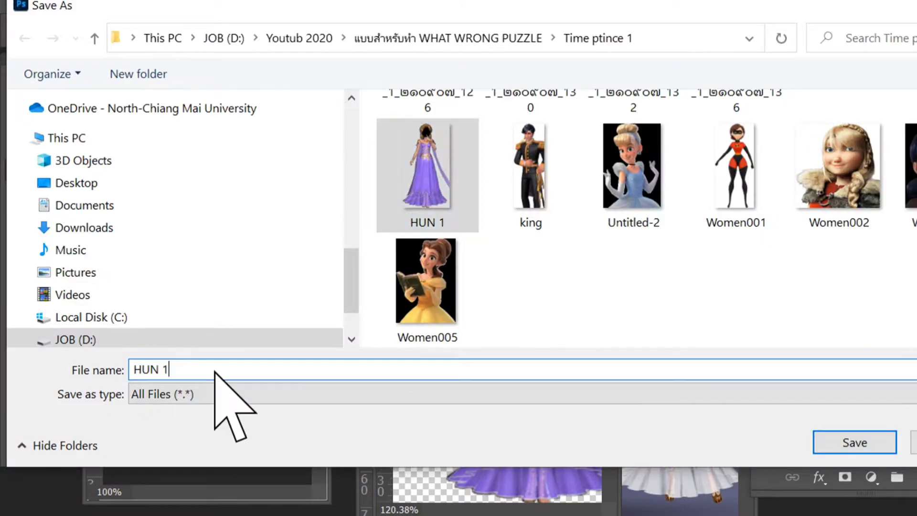
pyautogui.press('Return')
pyautogui.press('m')
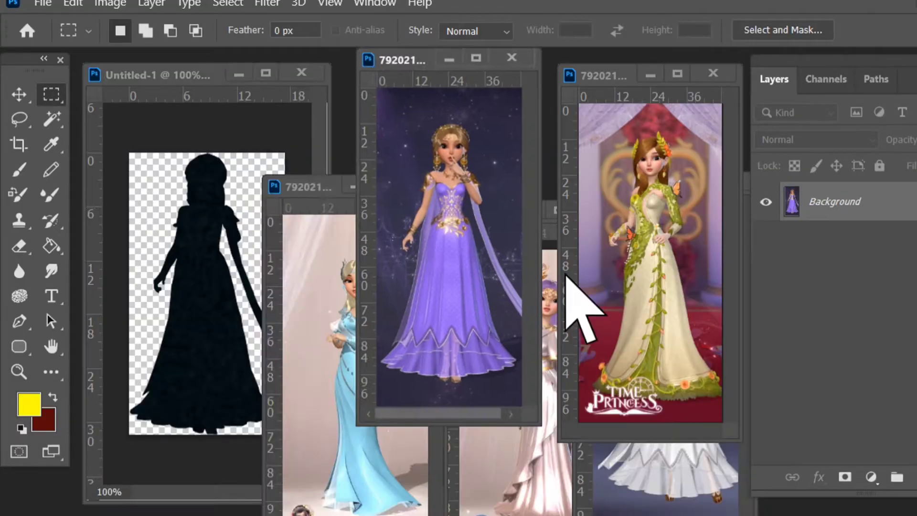
# Step: Lasso the princess in the light-blue dress, copy her into Untitled-1 and scale her down to fit the canvas
pyautogui.press('l')
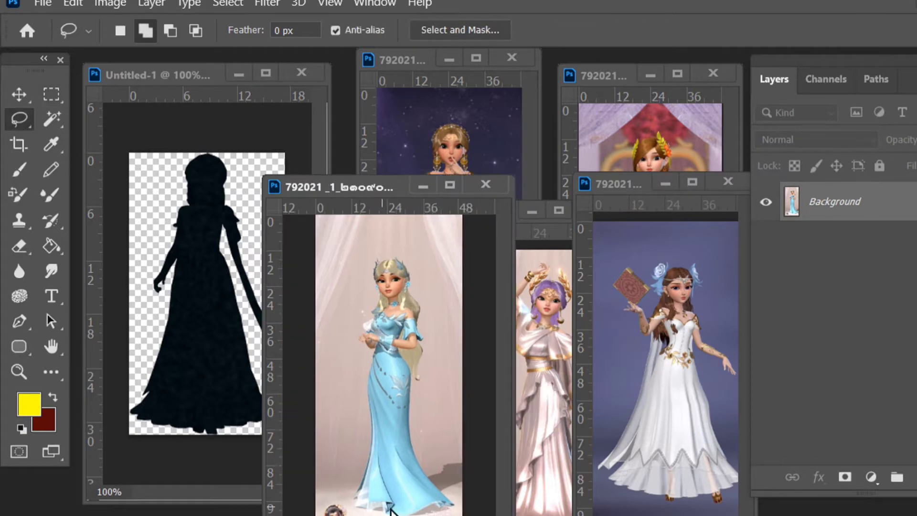
pyautogui.moveTo(415, 251); pyautogui.dragTo(408, 248)
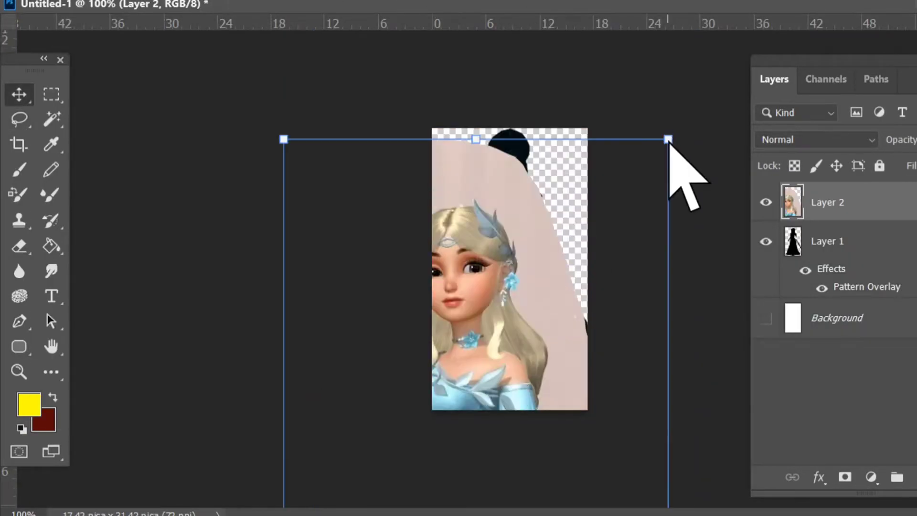
pyautogui.moveTo(671, 144); pyautogui.dragTo(572, 353)
pyautogui.moveTo(528, 374); pyautogui.dragTo(529, 171)
pyautogui.moveTo(571, 147); pyautogui.dragTo(588, 119)
pyautogui.moveTo(513, 211); pyautogui.dragTo(517, 249)
# Step: Hide Layer 1 and trace the blue-dress figure with the Polygonal Lasso from the shoulder over the head and down the long hair
pyautogui.click(19, 372)
pyautogui.doubleClick(510, 199)
pyautogui.doubleClick(510, 198)
pyautogui.scroll(3, 666, 266)
pyautogui.click(19, 119)
pyautogui.click(766, 242)
pyautogui.click(431, 459)
pyautogui.click(444, 451)
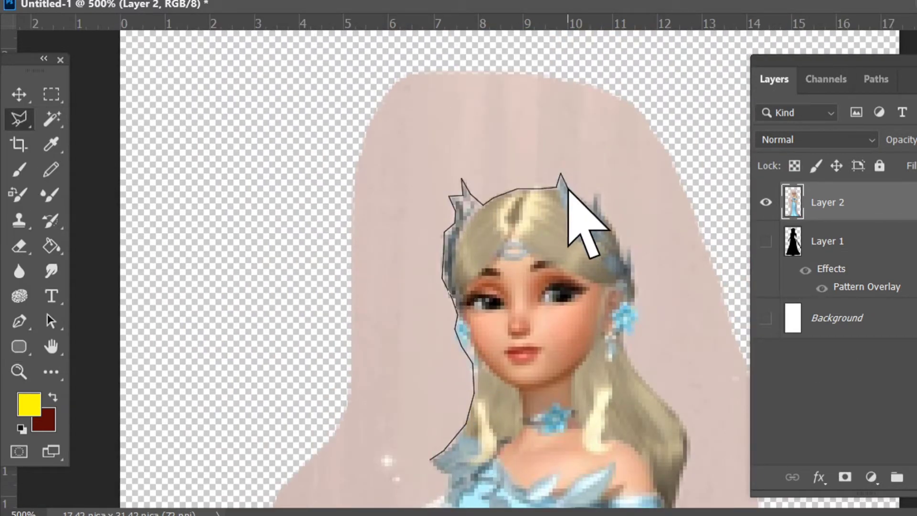
pyautogui.scroll(-3, 664, 349)
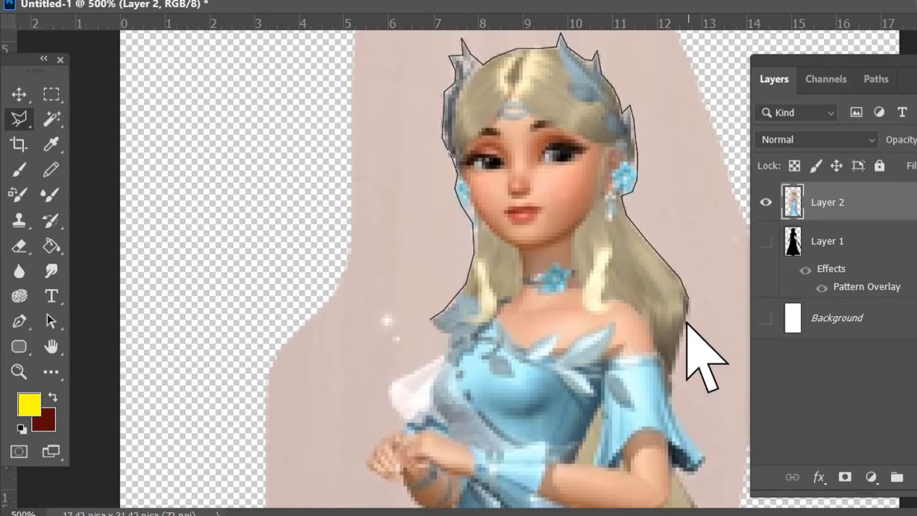
pyautogui.scroll(-2, 696, 444)
pyautogui.scroll(-2, 701, 454)
pyautogui.click(688, 366)
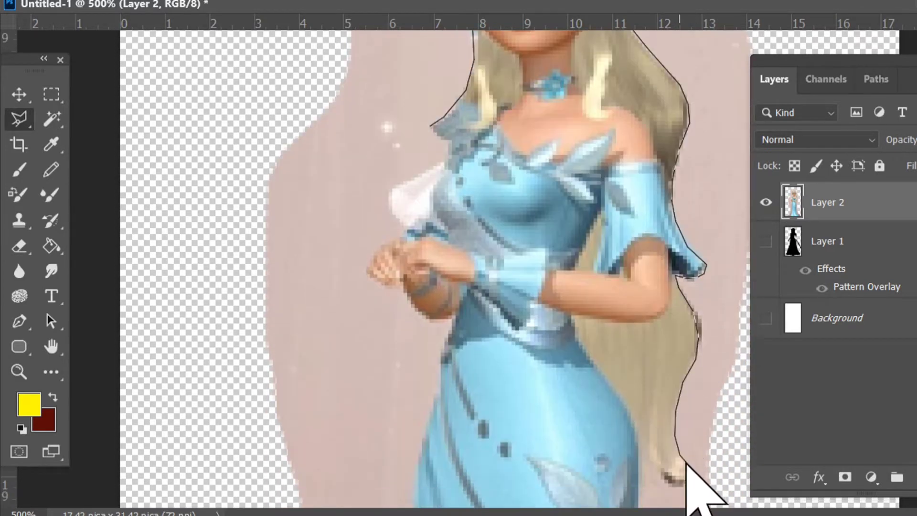
pyautogui.click(688, 462)
# Step: Continue the outline down the dress's right edge, close it around the outside, and delete the enclosed background
pyautogui.scroll(-3, 649, 456)
pyautogui.scroll(-7, 643, 430)
pyautogui.click(629, 252)
pyautogui.click(647, 359)
pyautogui.click(693, 416)
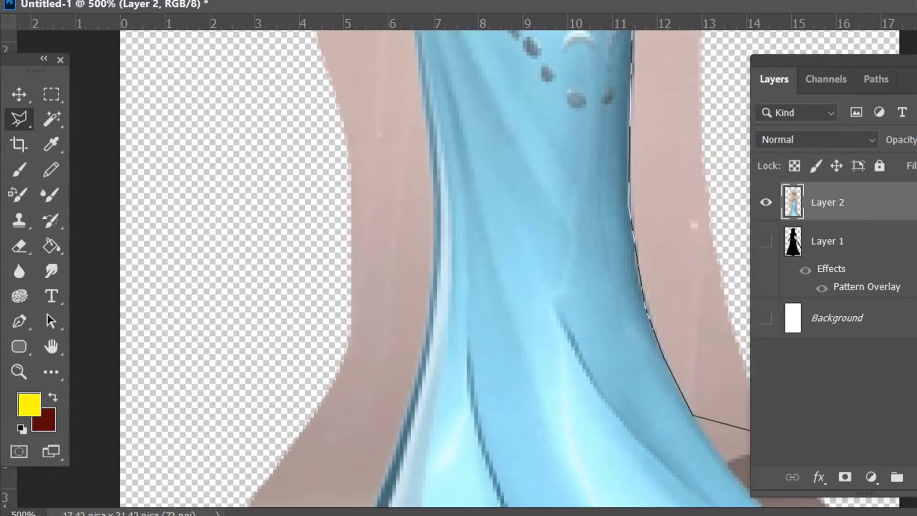
pyautogui.click(763, 503)
pyautogui.scroll(10, 812, 287)
pyautogui.click(195, 393)
pyautogui.click(427, 338)
pyautogui.press('Delete')
pyautogui.hotkey('ctrl', 'd')
# Step: Shift the figure to expose the hem, trace the hem and left side up to the hands, and delete the remaining background
pyautogui.click(20, 95)
pyautogui.moveTo(527, 368); pyautogui.dragTo(419, 135)
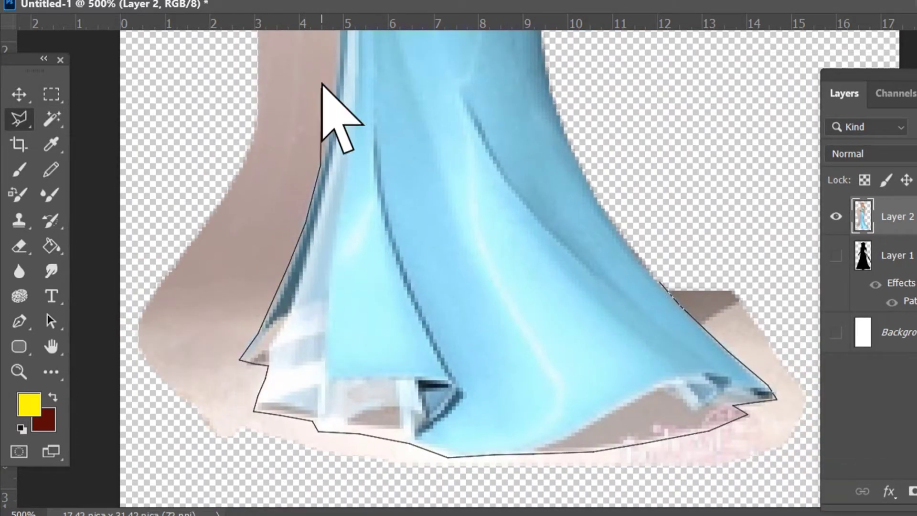
pyautogui.scroll(10, 335, 191)
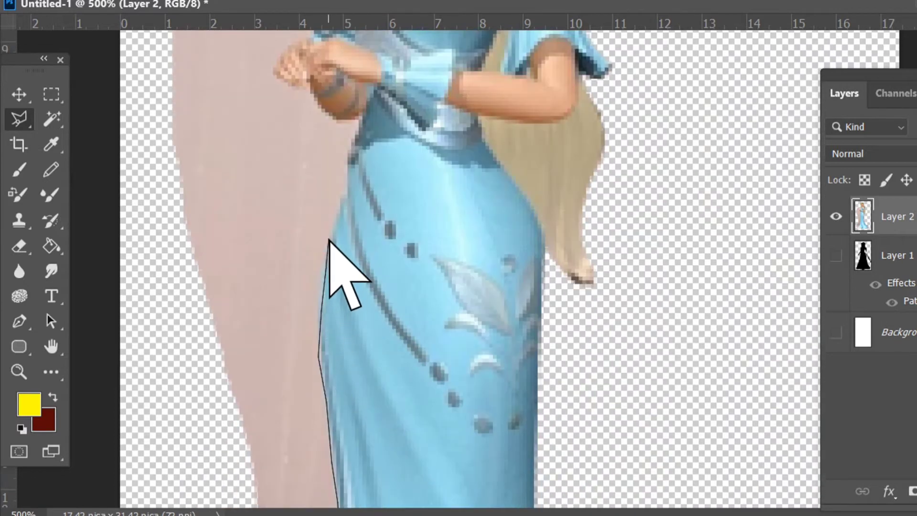
pyautogui.scroll(5, 330, 109)
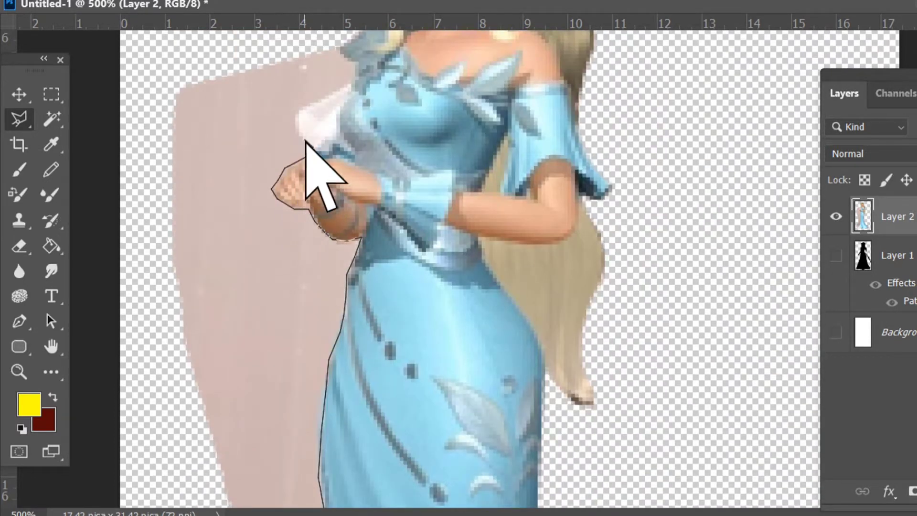
pyautogui.scroll(-10, 139, 191)
pyautogui.click(123, 389)
pyautogui.click(236, 481)
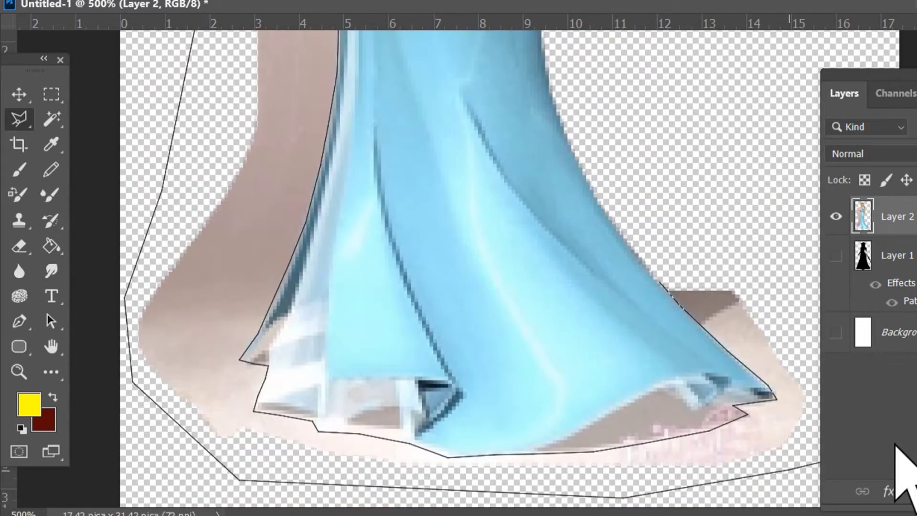
pyautogui.click(815, 410)
pyautogui.click(798, 277)
pyautogui.click(686, 137)
pyautogui.click(661, 286)
pyautogui.press('Delete')
# Step: Resize the cut-out blue-dress figure to the canvas height and nudge it into position
pyautogui.hotkey('ctrl', '0')
pyautogui.press('v')
pyautogui.moveTo(586, 455); pyautogui.dragTo(599, 473)
pyautogui.press('Return')
pyautogui.press('Right')
pyautogui.press('Right')
pyautogui.press('Right')
pyautogui.press('Right')
pyautogui.press('Right')
pyautogui.press('Up')
pyautogui.press('Up')
pyautogui.press('Up')
pyautogui.press('Down')
pyautogui.press('Down')
pyautogui.press('Down')
pyautogui.press('Down')
pyautogui.press('Down')
pyautogui.click(696, 322)
pyautogui.click(478, 349)
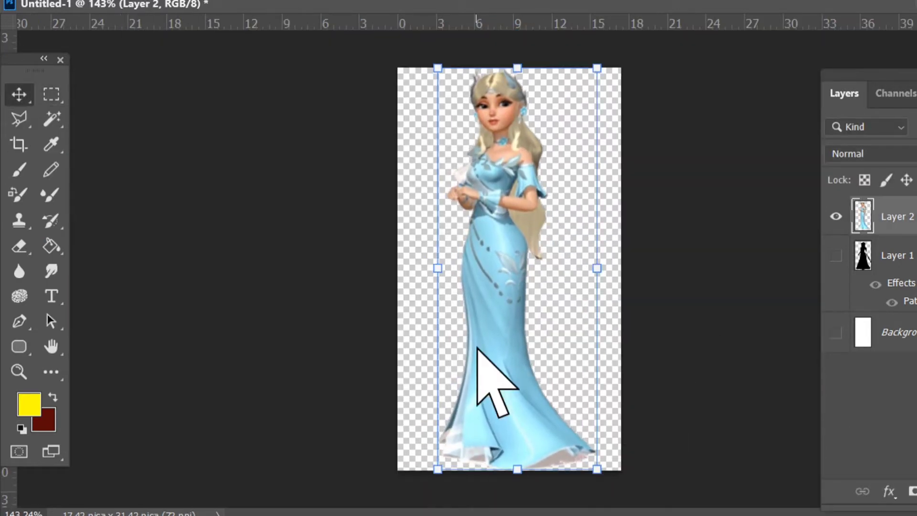
pyautogui.click(754, 237)
# Step: Add a new layer and outline the princess's face with the Polygonal Lasso
pyautogui.click(19, 371)
pyautogui.click(545, 129)
pyautogui.click(545, 129)
pyautogui.click(544, 129)
pyautogui.click(545, 129)
pyautogui.click(545, 129)
pyautogui.click(544, 129)
pyautogui.click(916, 491)
pyautogui.click(21, 119)
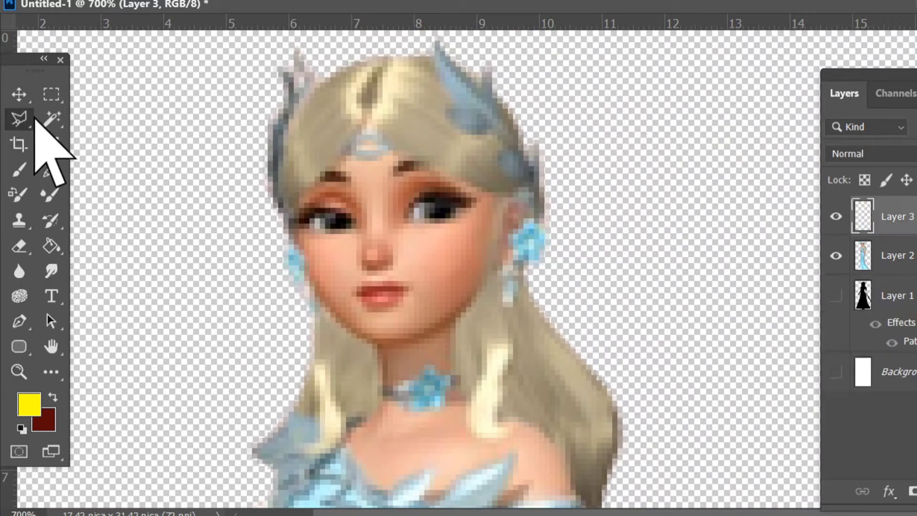
pyautogui.click(495, 194)
pyautogui.click(481, 290)
pyautogui.click(472, 300)
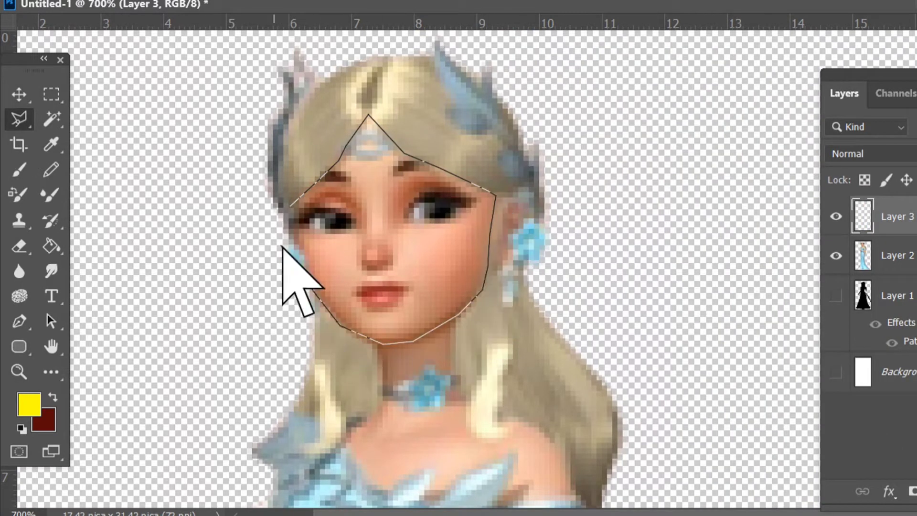
pyautogui.click(290, 206)
# Step: Set the foreground color to black and fill the face selection with it
pyautogui.click(21, 429)
pyautogui.press('b')
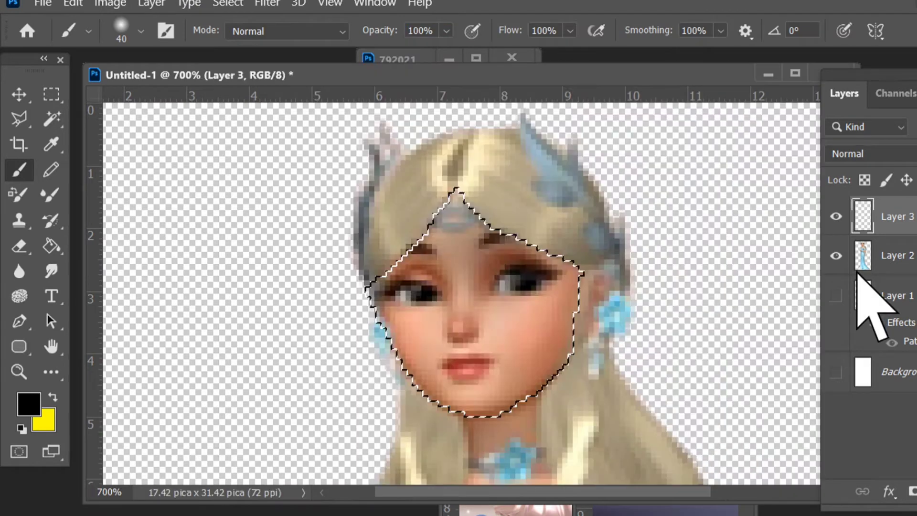
pyautogui.hotkey('alt', 'BackSpace')
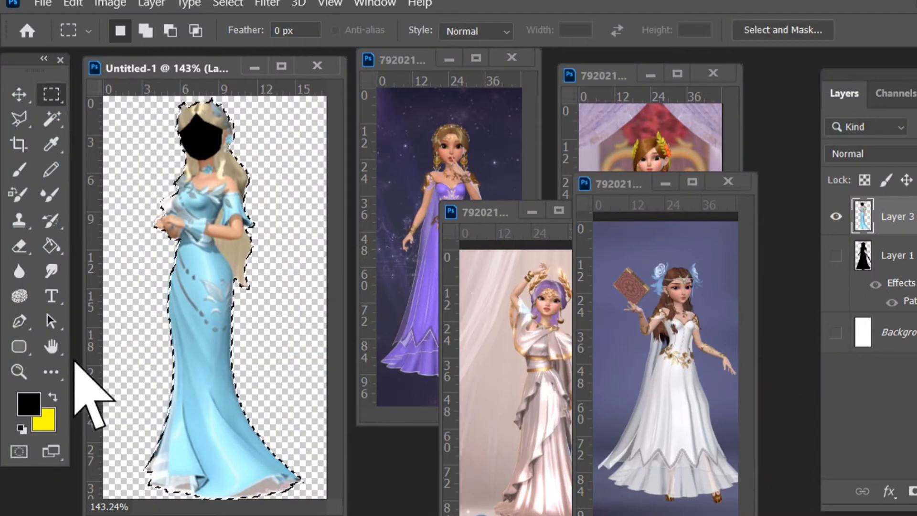
# Step: Paint the whole selected blue-dress figure black with the brush
pyautogui.press('b')
pyautogui.moveTo(187, 129)
pyautogui.mouseDown()
pyautogui.moveTo(178, 168)
pyautogui.moveTo(235, 215)
pyautogui.moveTo(177, 71)
pyautogui.moveTo(318, 491)
pyautogui.mouseUp()
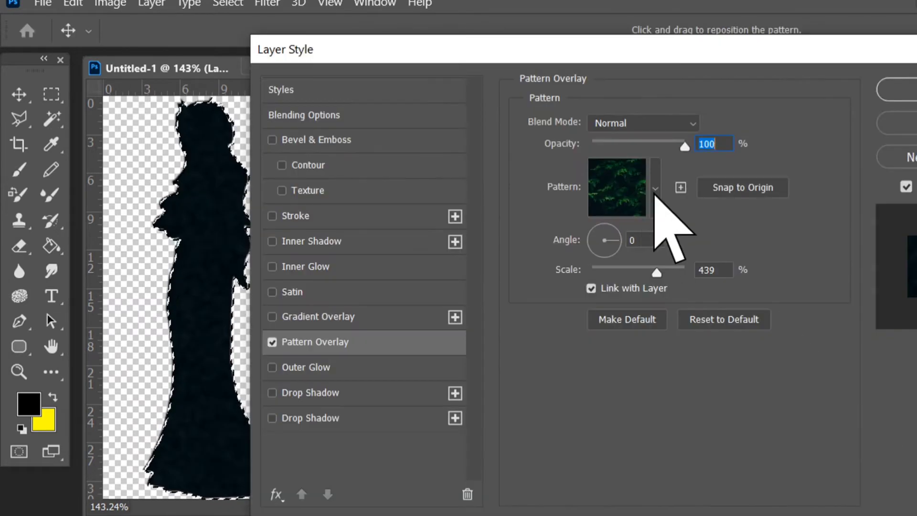
# Step: Overlay the silhouette with the first dark green leaf pattern in the Trees group and quick-export it as HUN 2 BK
pyautogui.click(655, 189)
pyautogui.click(542, 317)
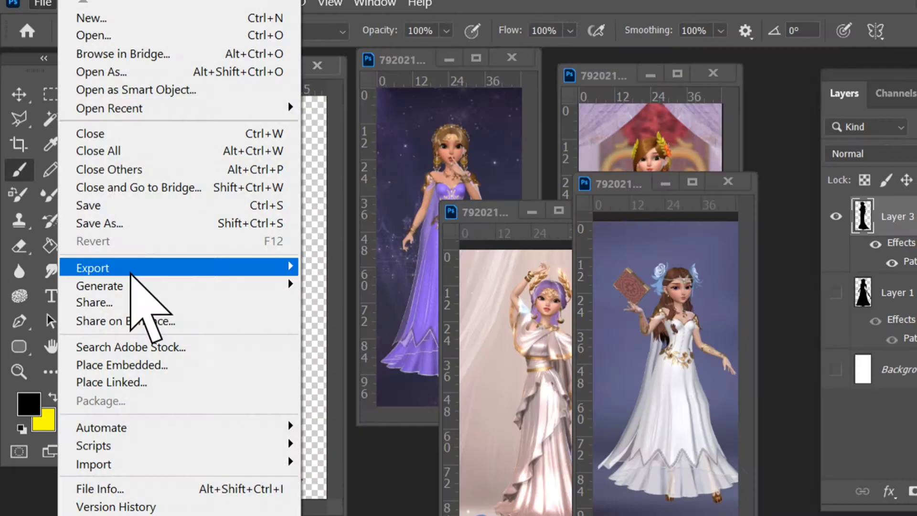
pyautogui.click(334, 267)
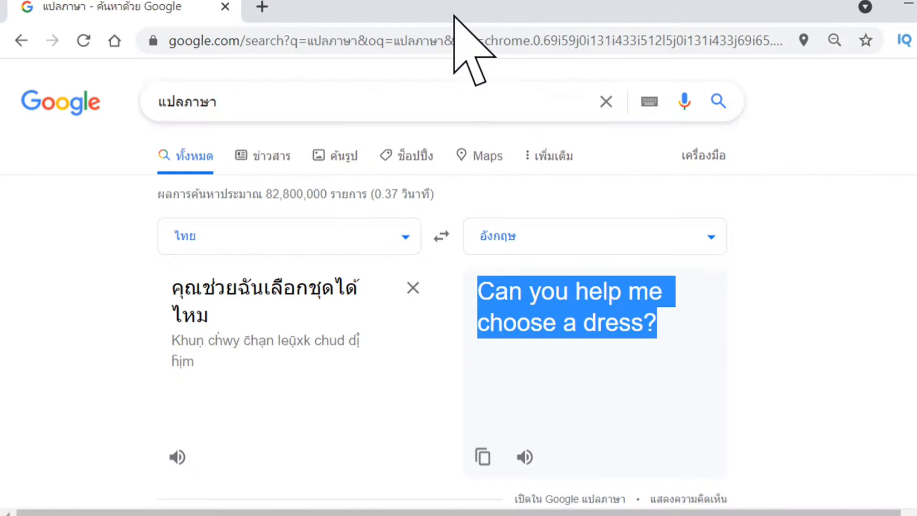
# Step: Open Google Drive in a new tab of the browser and go to the Party 1 folder
pyautogui.hotkey('ctrl', 't')
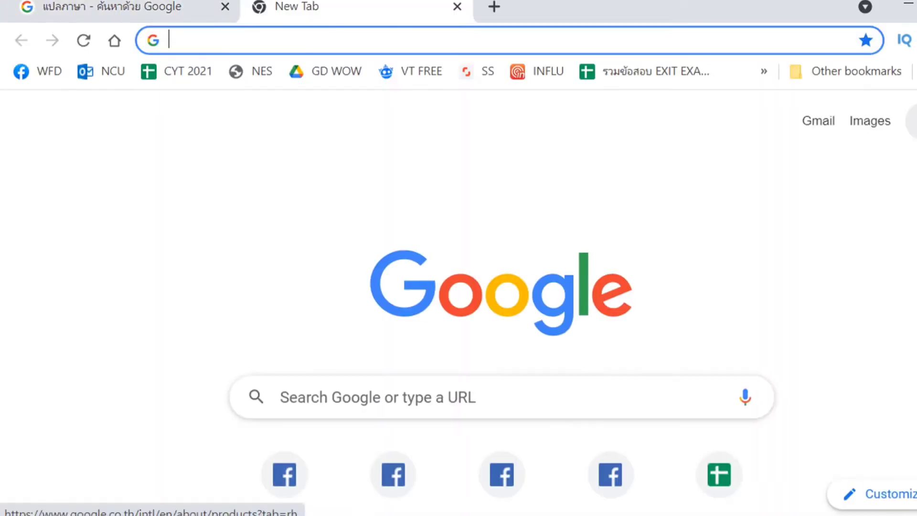
pyautogui.click(913, 120)
pyautogui.click(913, 298)
pyautogui.click(916, 82)
pyautogui.click(872, 327)
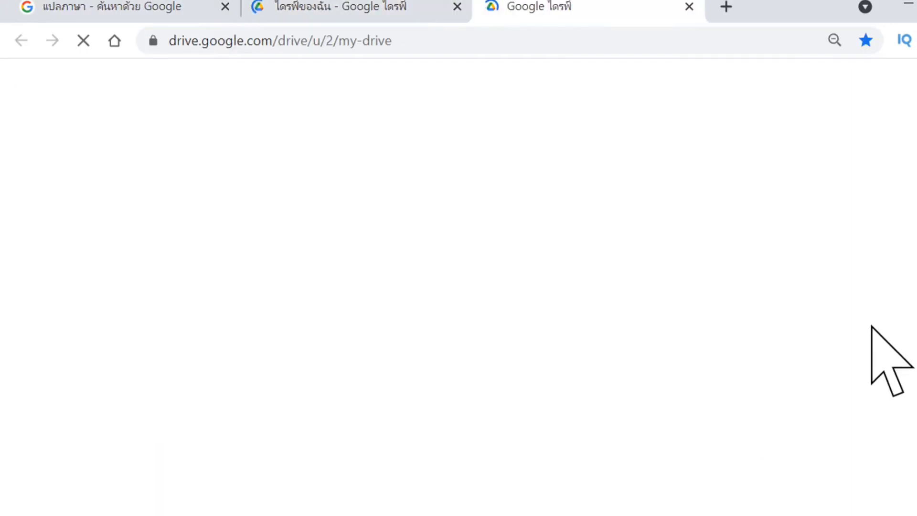
pyautogui.doubleClick(309, 442)
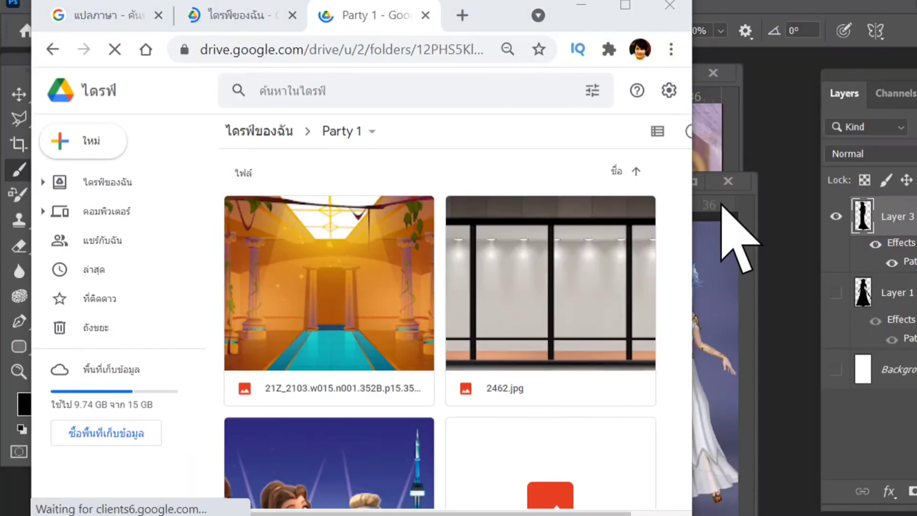
# Step: Open the Time ptince 1 folder in File Explorer
pyautogui.press('super+e')
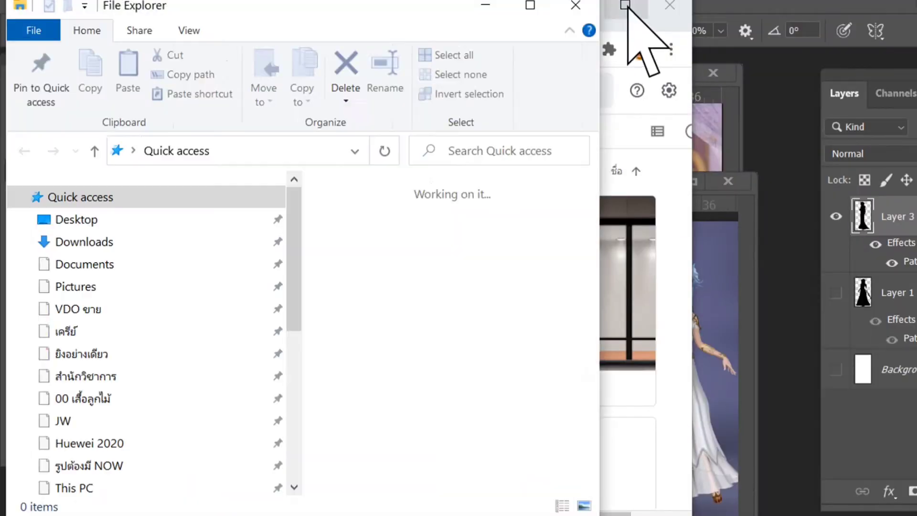
pyautogui.moveTo(297, 272); pyautogui.dragTo(310, 347)
pyautogui.moveTo(309, 347); pyautogui.dragTo(309, 369)
pyautogui.click(89, 317)
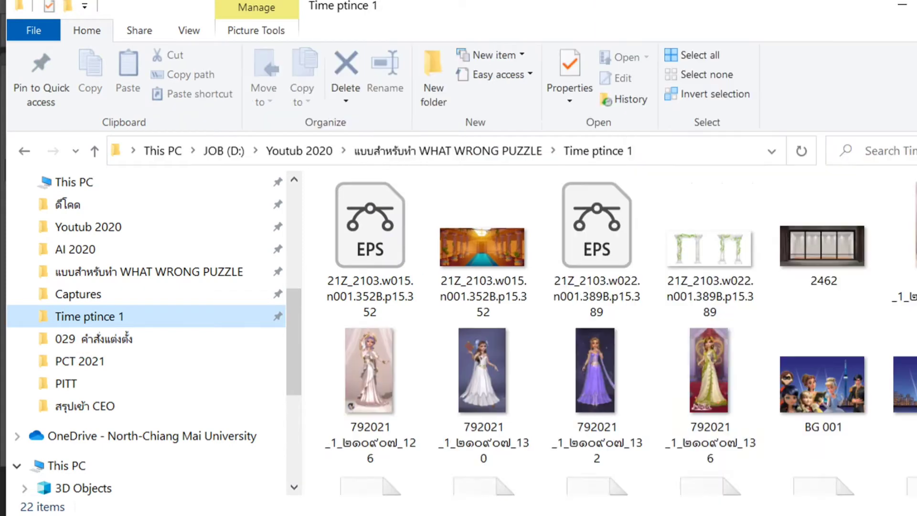
# Step: Upload HUN 1 BK, HUN 1, HUN 2 BK and HUN 2 to the Party 1 folder in Google Drive
pyautogui.scroll(-3, 592, 335)
pyautogui.moveTo(768, 367); pyautogui.dragTo(378, 306)
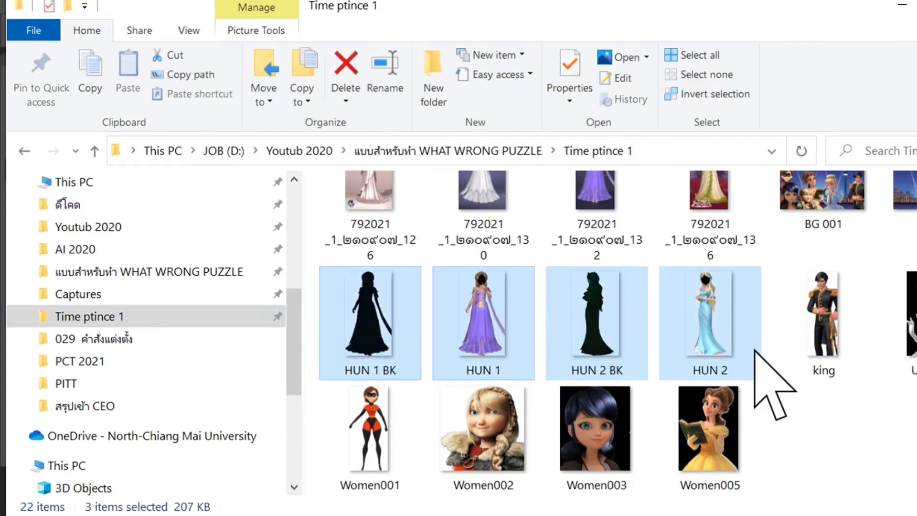
pyautogui.scroll(3, 753, 349)
pyautogui.moveTo(669, 4); pyautogui.dragTo(287, 16)
pyautogui.moveTo(315, 483); pyautogui.dragTo(664, 296)
pyautogui.click(628, 7)
# Step: Zoom the Drive page out to 33% to check the uploaded files, and switch back to Photoshop
pyautogui.click(835, 41)
pyautogui.click(752, 79)
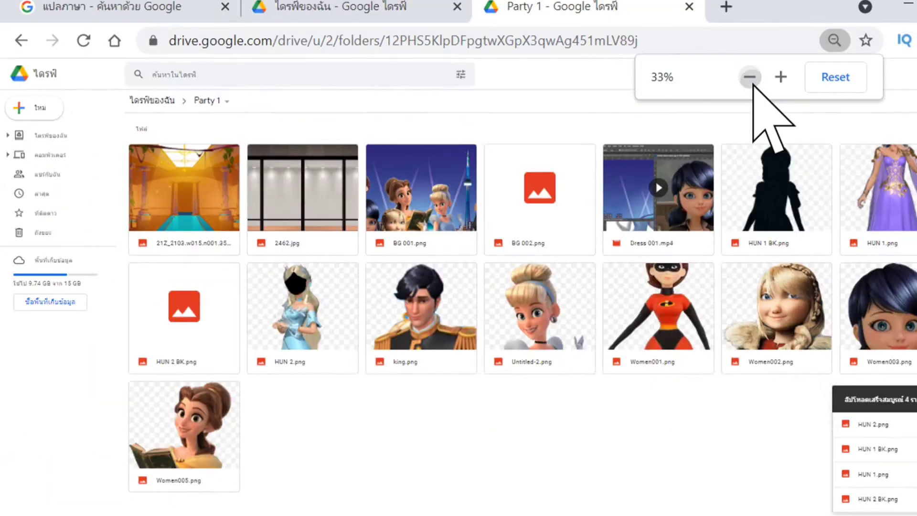
pyautogui.click(909, 4)
pyautogui.click(518, 7)
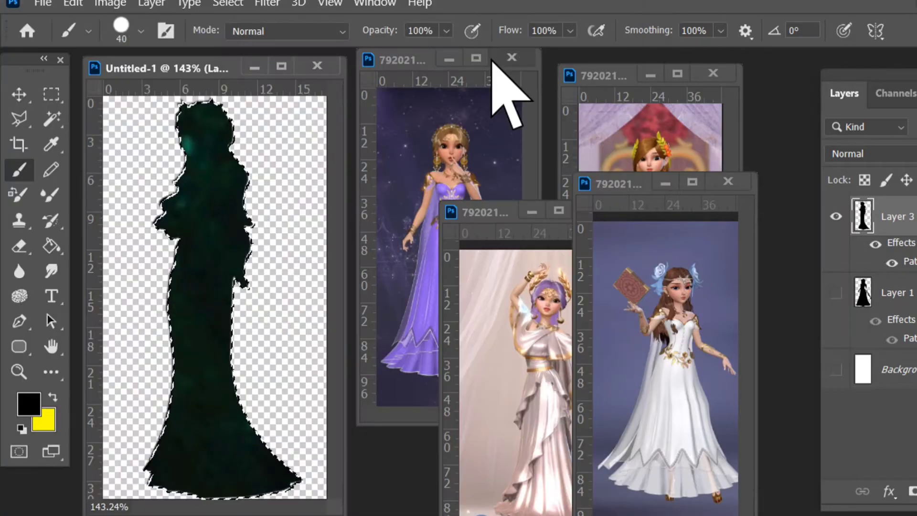
# Step: Close the purple-dress source image and bring the purple-haired princess from her image into Untitled-1
pyautogui.click(511, 57)
pyautogui.moveTo(492, 209); pyautogui.dragTo(428, 93)
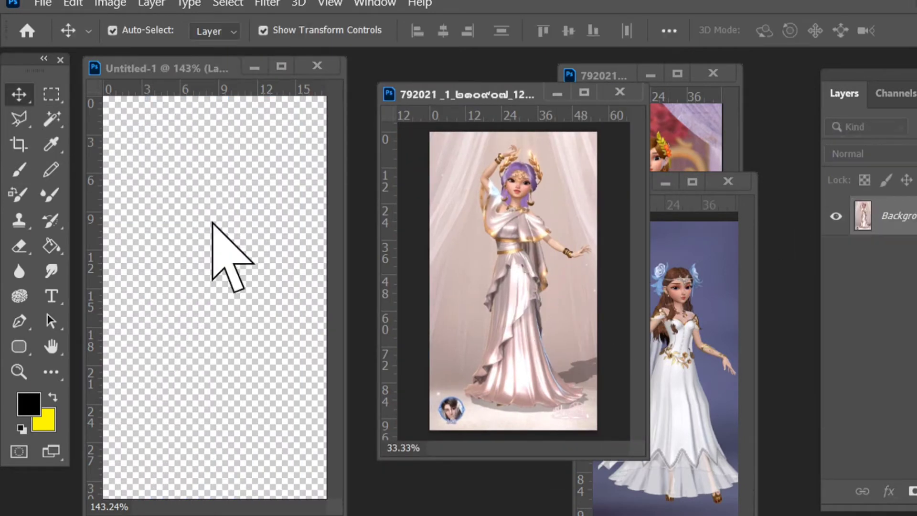
pyautogui.press('l')
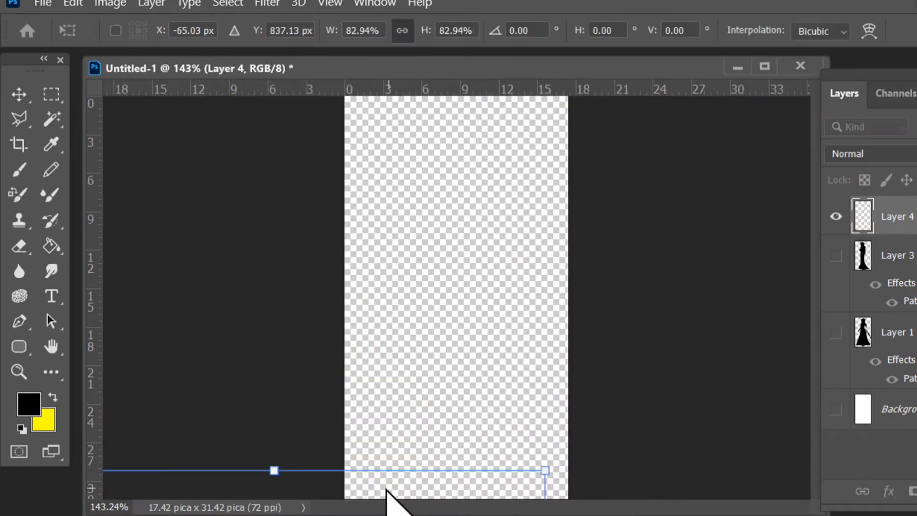
# Step: Scale the purple-haired princess down to fit the canvas and nudge her into position
pyautogui.moveTo(386, 489); pyautogui.dragTo(580, 181)
pyautogui.moveTo(739, 163); pyautogui.dragTo(586, 457)
pyautogui.moveTo(444, 466); pyautogui.dragTo(517, 178)
pyautogui.moveTo(661, 169); pyautogui.dragTo(544, 421)
pyautogui.moveTo(422, 479); pyautogui.dragTo(467, 177)
pyautogui.moveTo(590, 113); pyautogui.dragTo(544, 202)
pyautogui.moveTo(449, 306); pyautogui.dragTo(462, 198)
pyautogui.moveTo(558, 482); pyautogui.dragTo(564, 509)
pyautogui.press('Return')
pyautogui.press('Down')
pyautogui.press('Down')
pyautogui.press('Down')
pyautogui.press('Down')
pyautogui.press('Down')
pyautogui.press('Down')
pyautogui.press('Down')
pyautogui.press('Down')
pyautogui.press('Down')
pyautogui.press('Left')
pyautogui.press('Left')
pyautogui.press('Left')
pyautogui.press('Left')
pyautogui.press('Left')
pyautogui.press('Left')
pyautogui.press('Left')
pyautogui.click(621, 386)
# Step: Outline the purple-haired princess's raised arm, laurel crown, hair, earring and shoulder with the Polygonal Lasso
pyautogui.press('z')
pyautogui.click(453, 108)
pyautogui.click(453, 107)
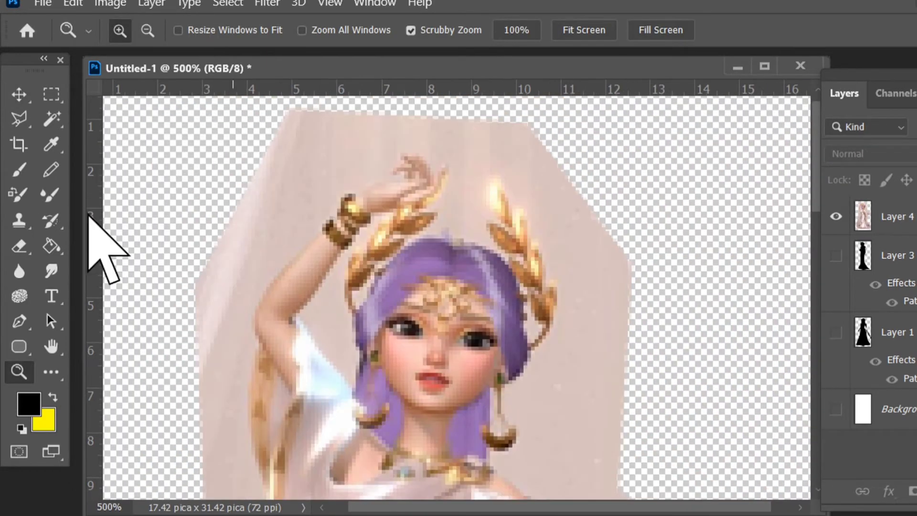
pyautogui.press('l')
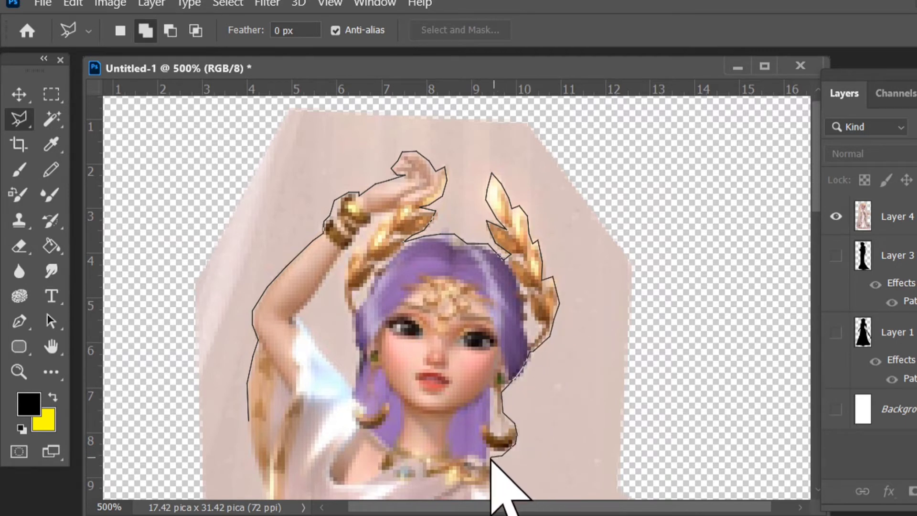
pyautogui.scroll(-1, 490, 457)
pyautogui.click(492, 372)
pyautogui.click(491, 392)
pyautogui.click(504, 398)
pyautogui.click(525, 413)
# Step: Continue the lasso outline around the draped sleeve and the outstretched arm and hand
pyautogui.scroll(-1, 545, 422)
pyautogui.click(556, 355)
pyautogui.click(563, 365)
pyautogui.click(586, 433)
pyautogui.scroll(-4, 587, 282)
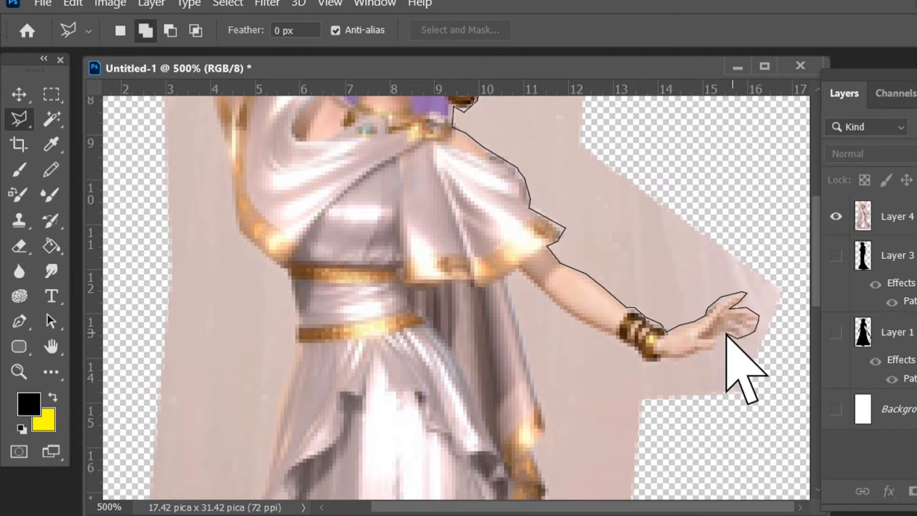
# Step: Extend the lasso outline down the gold-edged cape and skirt edge and along the dress hem
pyautogui.click(547, 431)
pyautogui.click(527, 454)
pyautogui.scroll(-4, 528, 454)
pyautogui.click(511, 432)
pyautogui.scroll(-2, 512, 433)
pyautogui.click(516, 473)
pyautogui.scroll(-4, 517, 473)
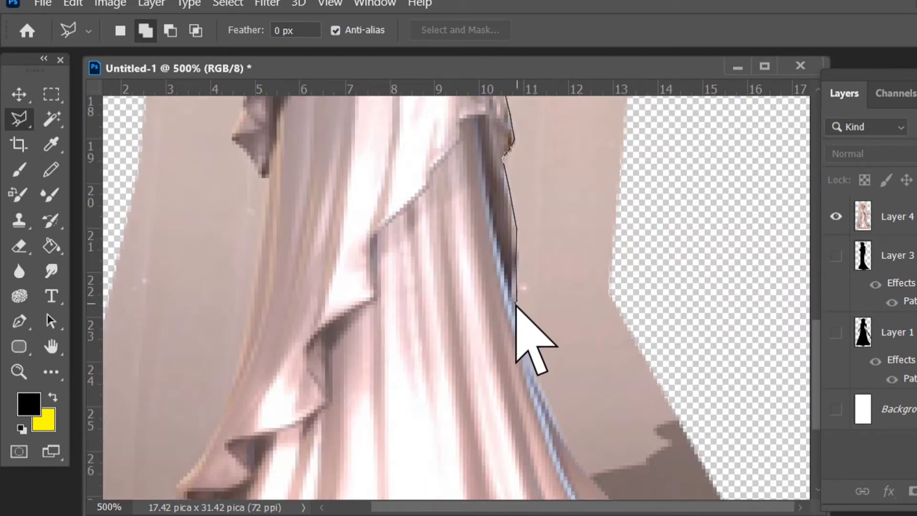
pyautogui.click(519, 324)
pyautogui.click(539, 378)
pyautogui.click(566, 431)
pyautogui.scroll(-3, 569, 432)
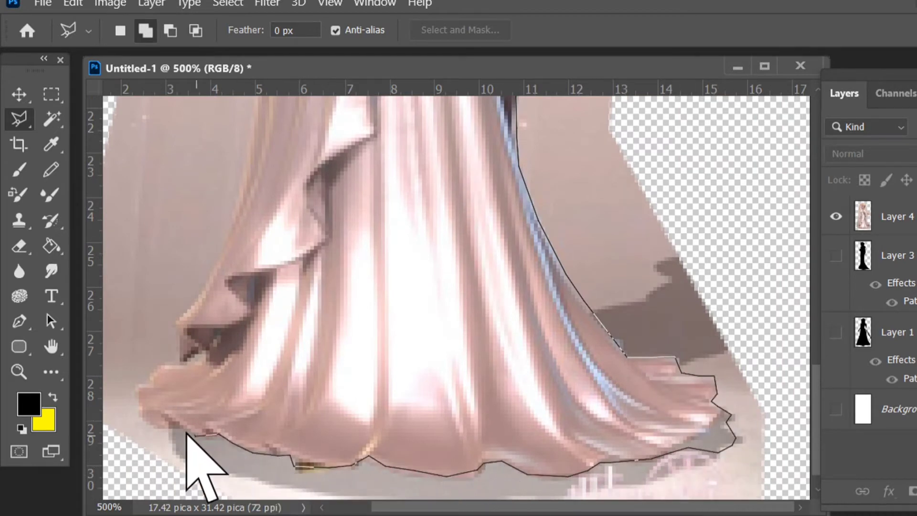
# Step: Close the outline up the other side of the dress, and clear the background around the figure and inside the raised arm
pyautogui.scroll(7, 170, 367)
pyautogui.click(247, 444)
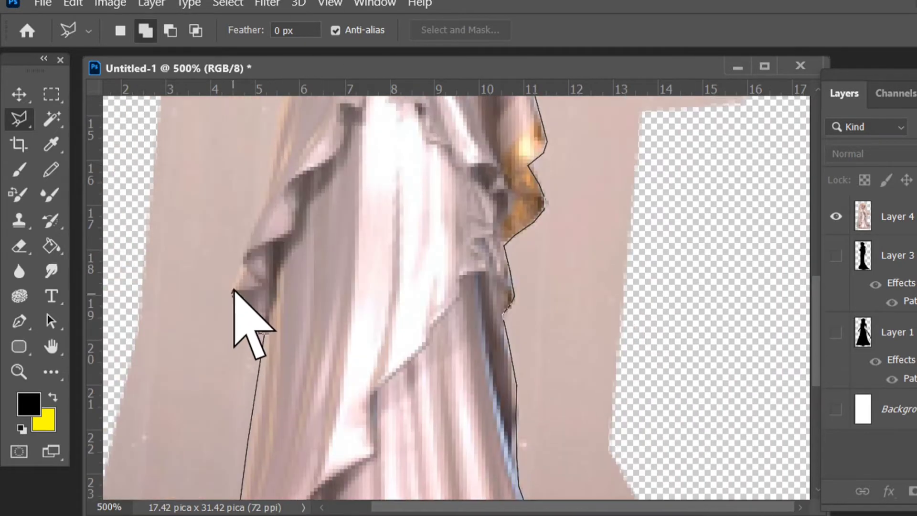
pyautogui.click(234, 289)
pyautogui.click(267, 196)
pyautogui.scroll(6, 266, 196)
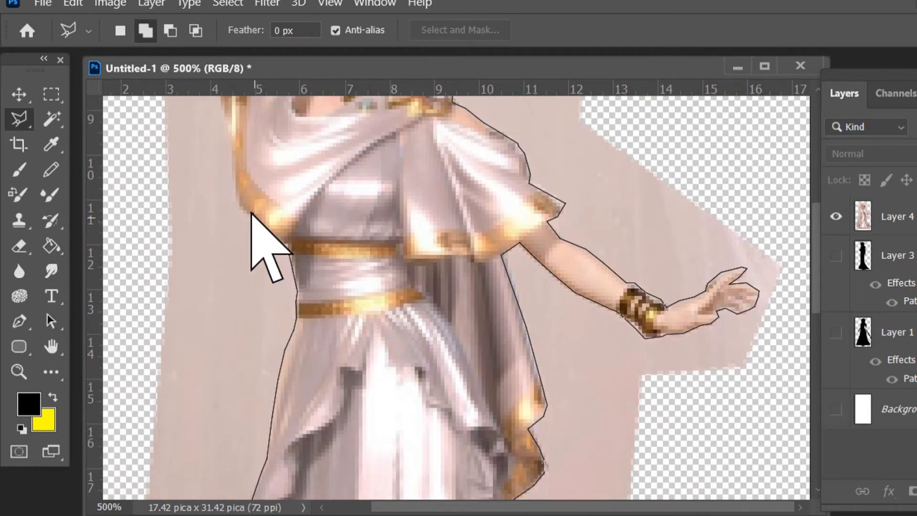
pyautogui.scroll(2, 244, 243)
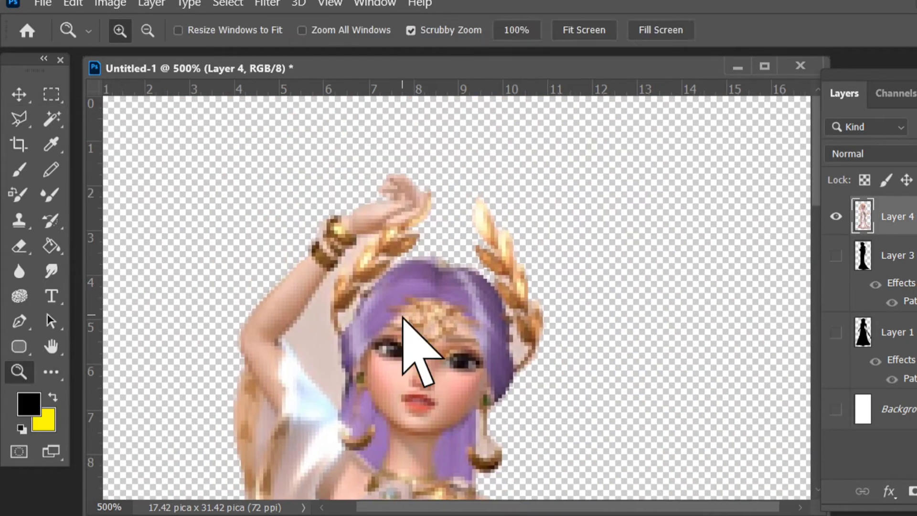
pyautogui.moveTo(402, 317)
pyautogui.mouseDown()
pyautogui.moveTo(463, 330)
pyautogui.moveTo(433, 330)
pyautogui.mouseUp()
pyautogui.click(19, 119)
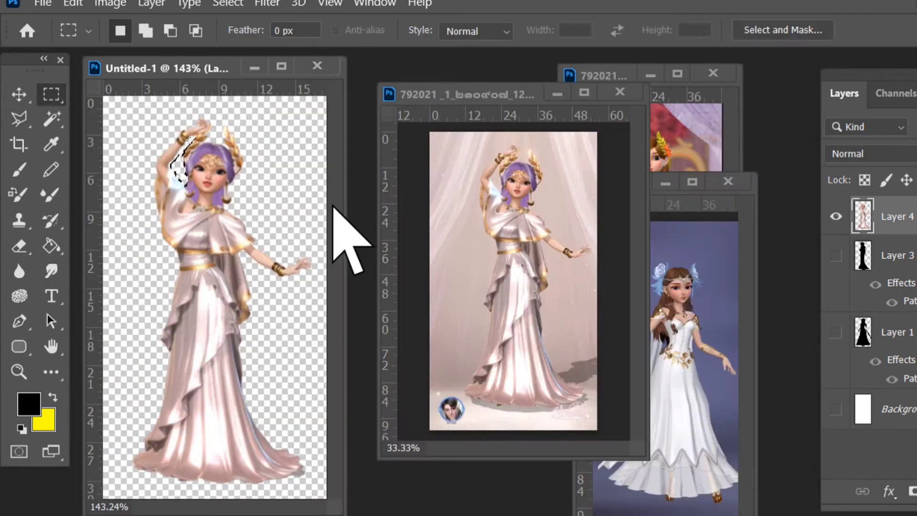
# Step: Erase the stray strip below the dress hem and enlarge the princess to fill the canvas height
pyautogui.press('v')
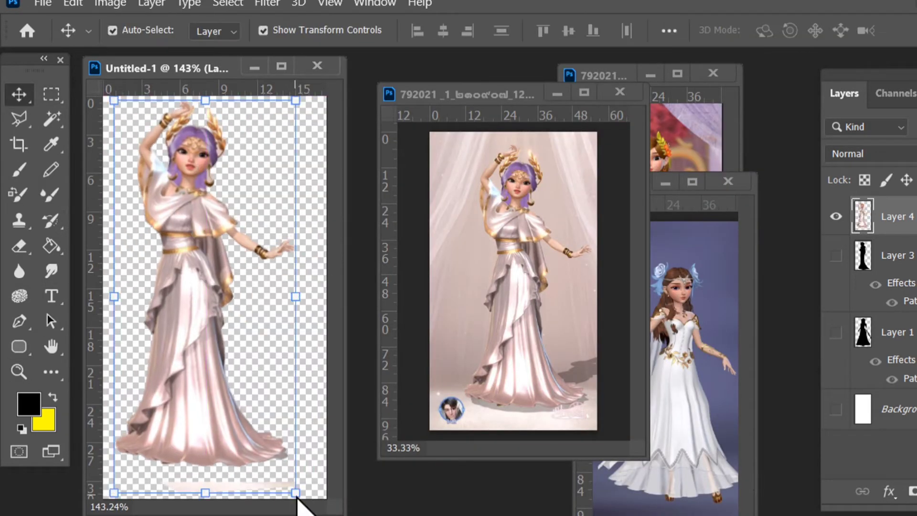
pyautogui.press('m')
pyautogui.press('v')
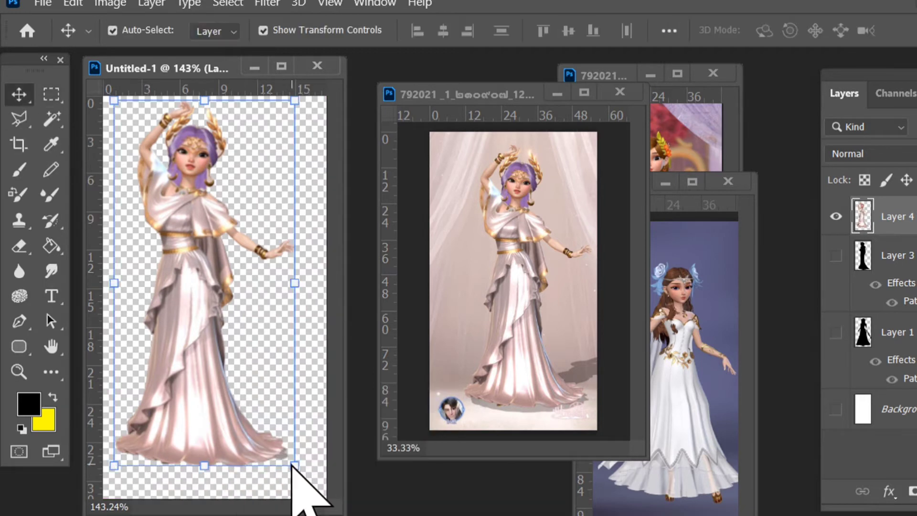
pyautogui.moveTo(293, 466); pyautogui.dragTo(301, 496)
pyautogui.press('Return')
# Step: Add a new layer and outline the purple-haired princess's face with the Polygonal Lasso
pyautogui.moveTo(222, 191); pyautogui.dragTo(360, 425)
pyautogui.click(365, 323)
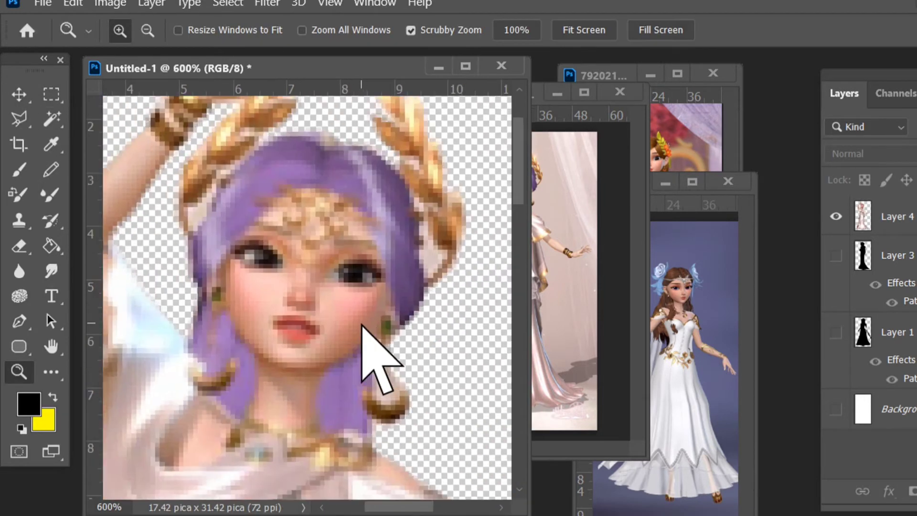
pyautogui.click(364, 323)
pyautogui.click(20, 120)
pyautogui.hotkey('ctrl', 'shift', 'alt', 'n')
pyautogui.click(183, 282)
pyautogui.click(180, 254)
pyautogui.click(197, 225)
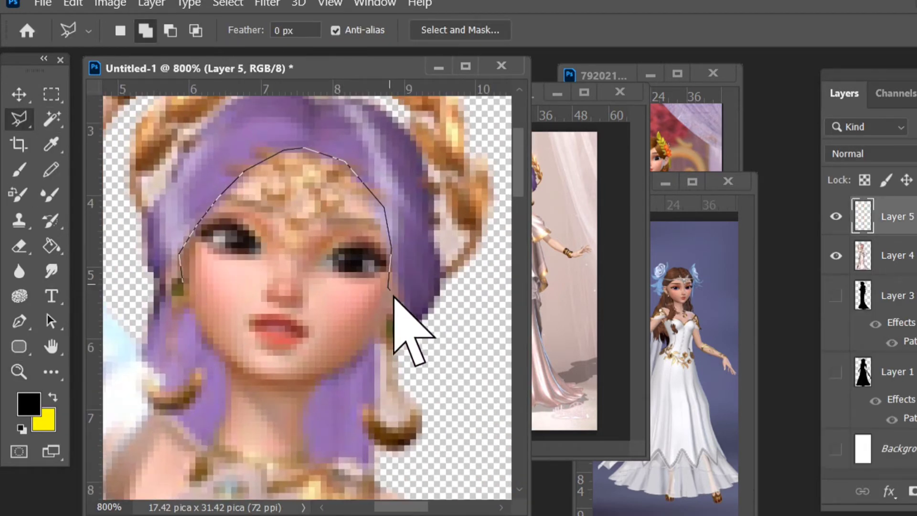
pyautogui.click(184, 283)
# Step: Paint the selected face solid black with the Brush and clear the selection
pyautogui.click(19, 169)
pyautogui.moveTo(268, 301); pyautogui.dragTo(331, 216)
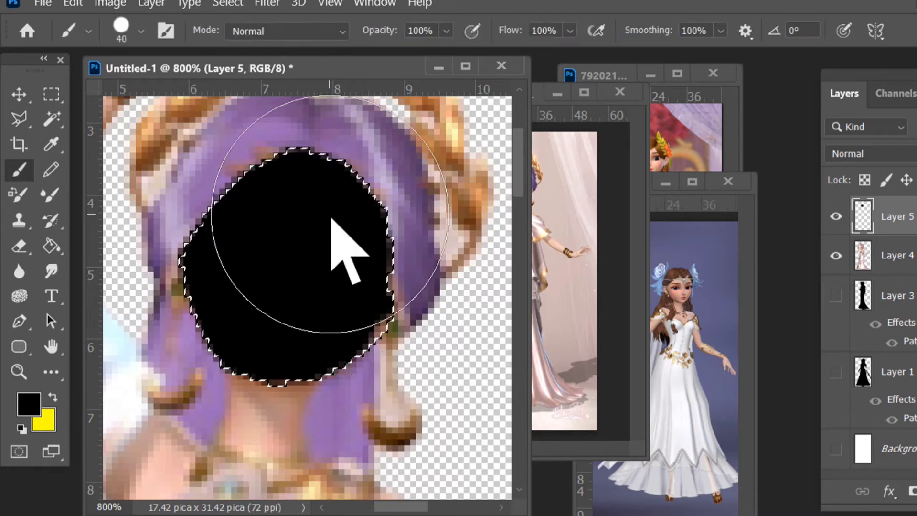
pyautogui.click(56, 99)
pyautogui.hotkey('ctrl', 'd')
pyautogui.hotkey('ctrl', '0')
# Step: Save the black-faced princess as HUN 3 in the Time ptince 1 folder
pyautogui.click(43, 4)
pyautogui.moveTo(296, 267)
pyautogui.click(344, 268)
pyautogui.click(526, 167)
pyautogui.click(205, 368)
pyautogui.press('BackSpace')
pyautogui.write('3')
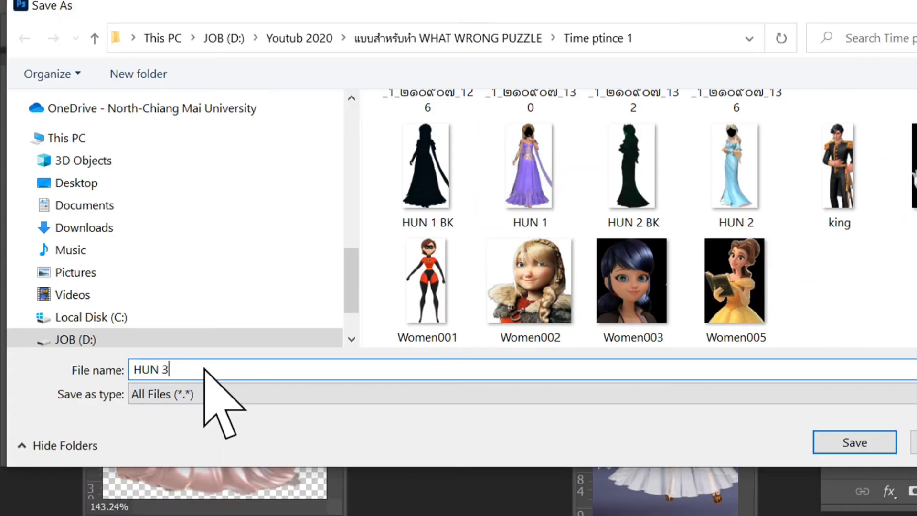
pyautogui.press('Return')
# Step: Merge the face layer with the princess layer and paint the whole figure black
pyautogui.keyDown('shift'); pyautogui.click(893, 255); pyautogui.keyUp('shift')
pyautogui.hotkey('ctrl', 'e')
pyautogui.press('b')
pyautogui.moveTo(195, 143)
pyautogui.mouseDown()
pyautogui.moveTo(150, 227)
pyautogui.moveTo(247, 193)
pyautogui.moveTo(114, 353)
pyautogui.moveTo(133, 490)
pyautogui.moveTo(242, 340)
pyautogui.moveTo(164, 365)
pyautogui.mouseUp()
pyautogui.press('m')
pyautogui.hotkey('ctrl', 'd')
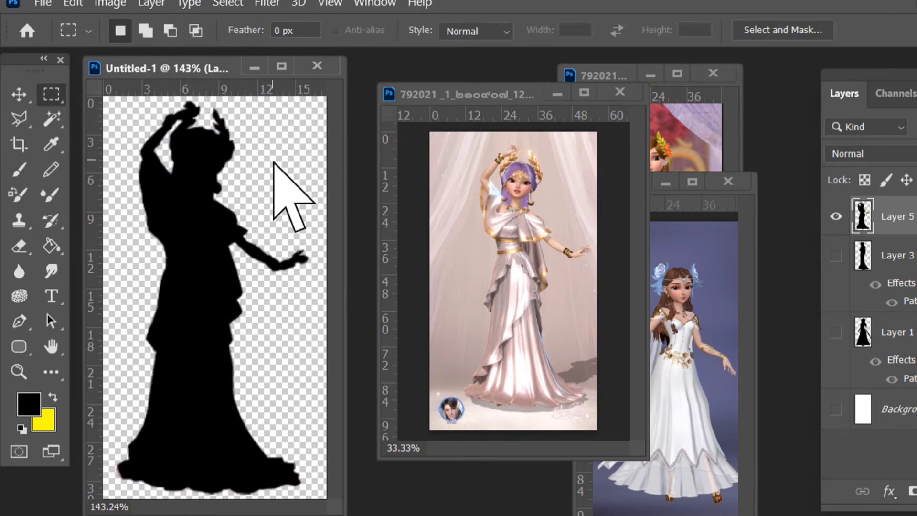
# Step: Apply a Pattern Overlay to the silhouette using the second, dark pattern in the Trees group
pyautogui.keyDown('ctrl'); pyautogui.click(865, 208); pyautogui.keyUp('ctrl')
pyautogui.click(889, 491)
pyautogui.click(897, 441)
pyautogui.click(655, 188)
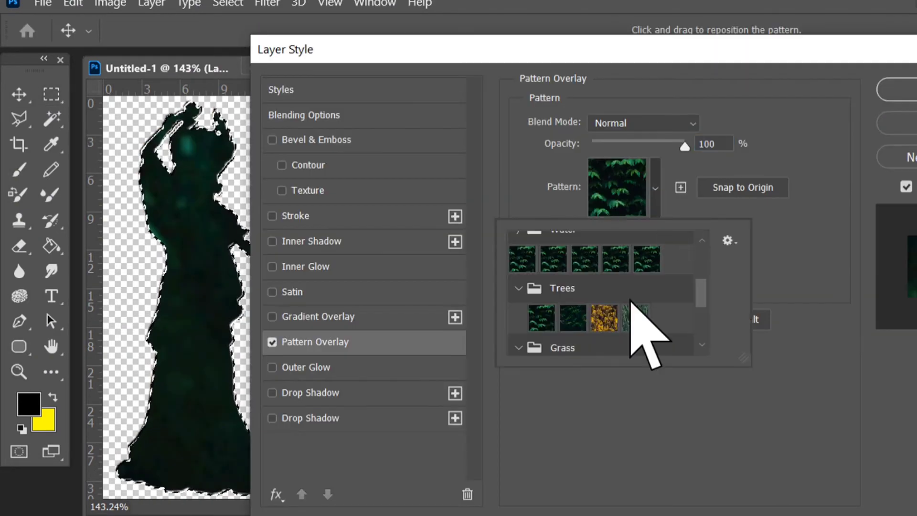
pyautogui.click(574, 317)
pyautogui.click(904, 68)
# Step: Save the pattern-filled silhouette as HUN 3 BK
pyautogui.click(40, 3)
pyautogui.click(355, 270)
pyautogui.click(655, 171)
pyautogui.click(170, 367)
pyautogui.write('3')
pyautogui.press('Return')
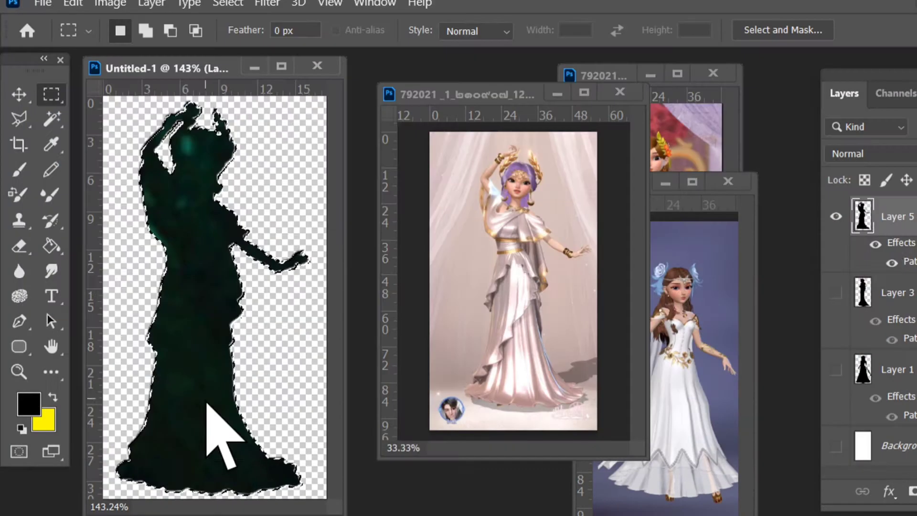
# Step: Hide the silhouette behind a new empty layer and minimise the purple-haired princess's source image
pyautogui.click(836, 217)
pyautogui.hotkey('ctrl', 'shift', 'alt', 'n')
pyautogui.hotkey('ctrl', 'd')
pyautogui.click(557, 94)
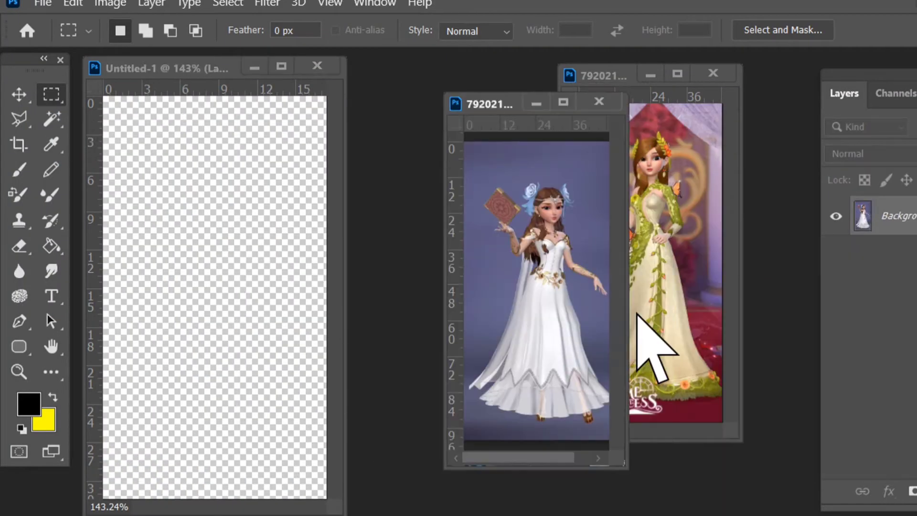
# Step: Bring a rough lasso cutout of the white-dress princess with the book into Untitled-1 and scale it to about 30%
pyautogui.press('l')
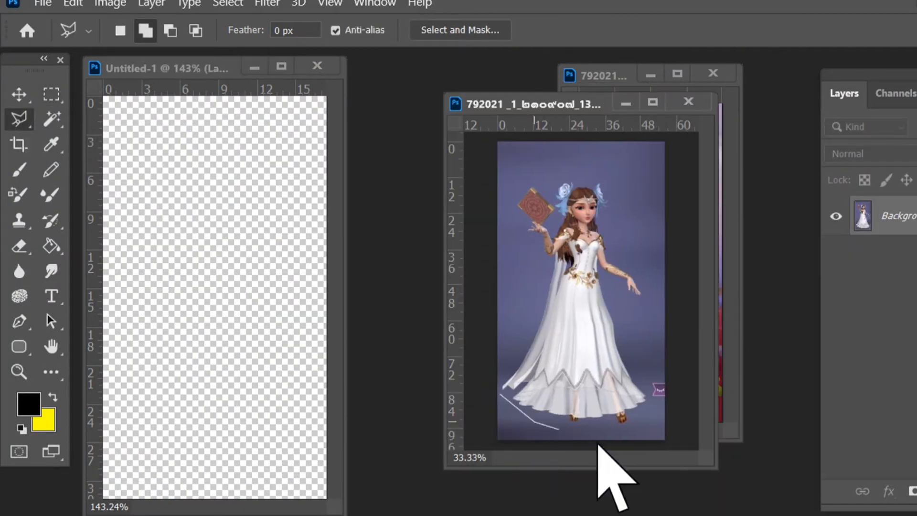
pyautogui.click(504, 369)
pyautogui.click(501, 392)
pyautogui.press('v')
pyautogui.moveTo(526, 363)
pyautogui.mouseDown()
pyautogui.moveTo(219, 231)
pyautogui.moveTo(260, 287)
pyautogui.mouseUp()
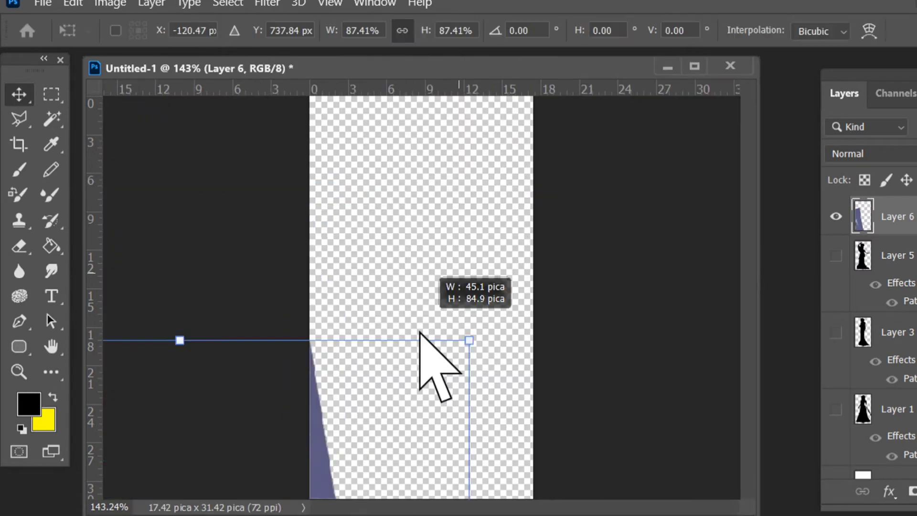
pyautogui.moveTo(420, 332); pyautogui.dragTo(393, 307)
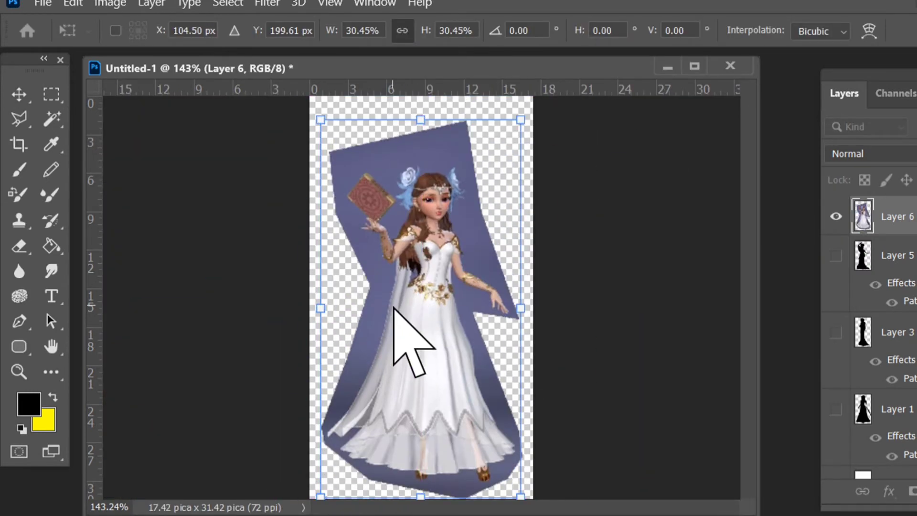
pyautogui.click(19, 94)
# Step: Outline the white-dress princess's hair flowers, head and shoulder with the Polygonal Lasso, and loop the selection outside her upper background
pyautogui.click(19, 371)
pyautogui.click(419, 224)
pyautogui.moveTo(421, 224); pyautogui.dragTo(512, 368)
pyautogui.press('l')
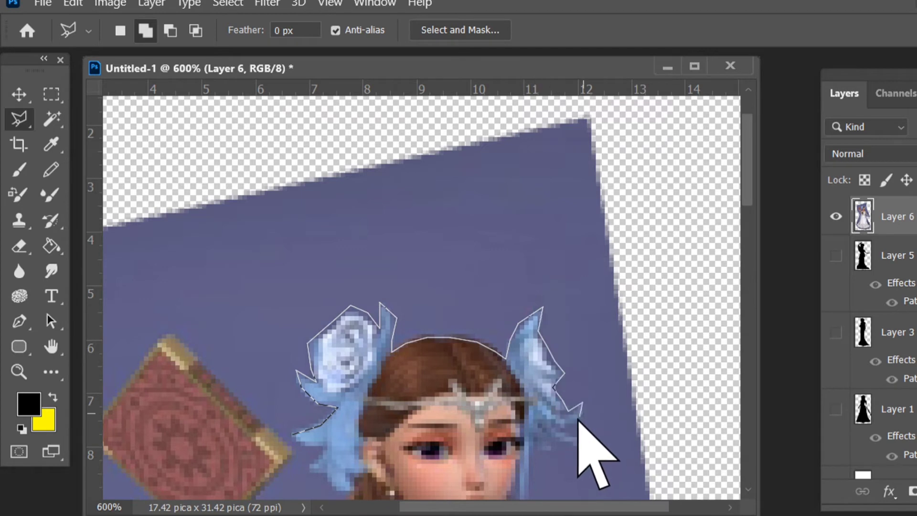
pyautogui.scroll(-4, 552, 461)
pyautogui.click(558, 419)
pyautogui.click(671, 311)
pyautogui.click(537, 127)
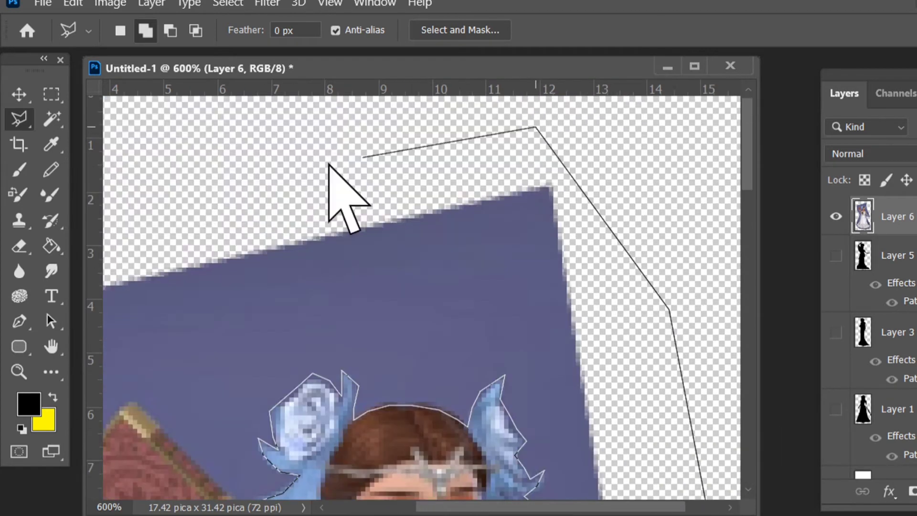
# Step: Close the outline around the book, hand and hair, delete the enclosed blue background and clear the selection
pyautogui.click(123, 238)
pyautogui.click(254, 233)
pyautogui.click(326, 140)
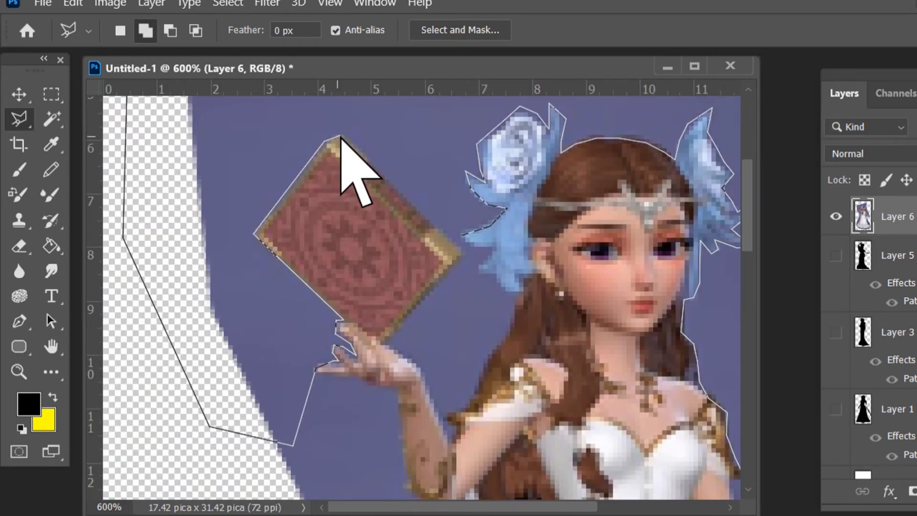
pyautogui.click(340, 136)
pyautogui.click(461, 255)
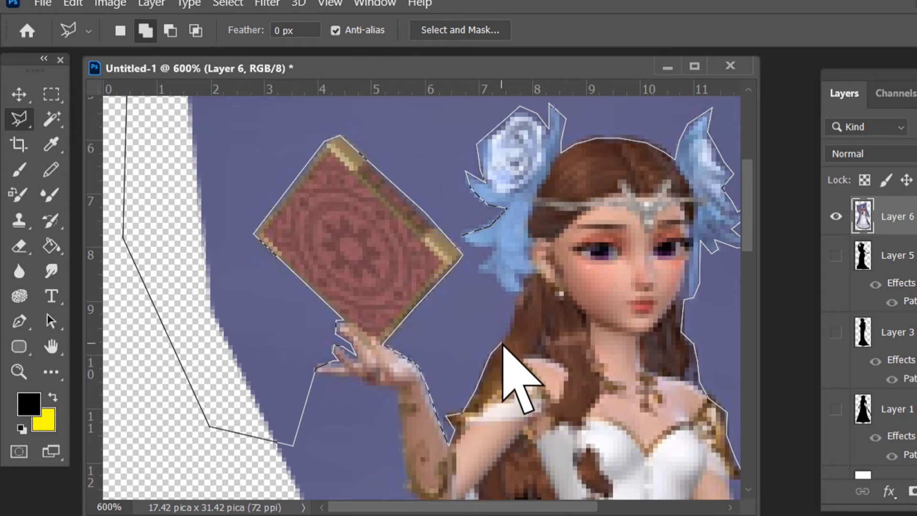
pyautogui.click(462, 235)
pyautogui.press('Delete')
pyautogui.moveTo(569, 494); pyautogui.dragTo(447, 232)
pyautogui.moveTo(374, 220); pyautogui.dragTo(462, 169)
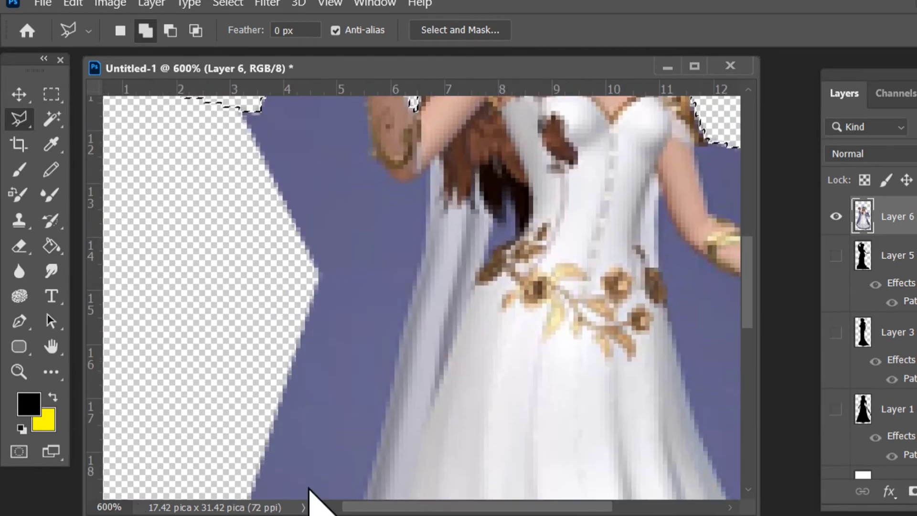
pyautogui.hotkey('ctrl', 'd')
# Step: Outline the underside of the book-holding arm and the outer edge of the veil with the Polygonal Lasso
pyautogui.keyDown('alt'); pyautogui.click(339, 360); pyautogui.keyUp('alt')
pyautogui.keyDown('alt'); pyautogui.click(339, 362); pyautogui.keyUp('alt')
pyautogui.press('l')
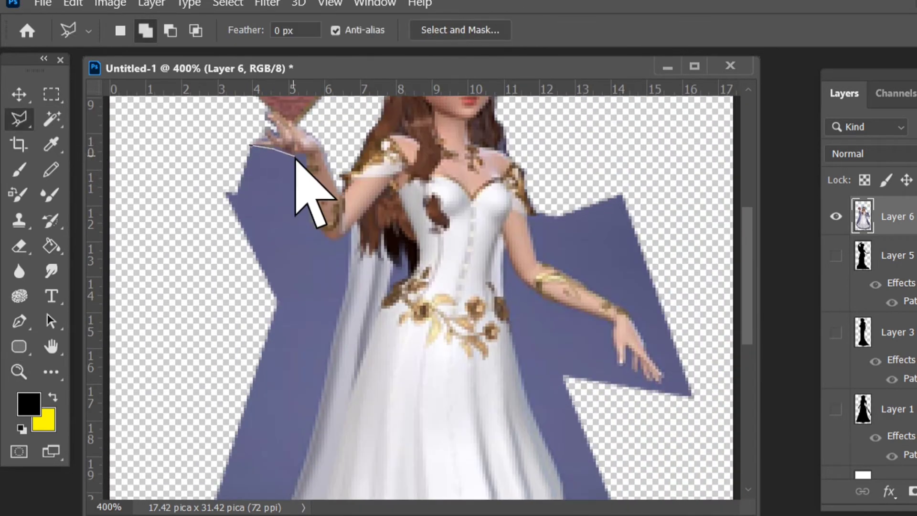
pyautogui.click(341, 315)
pyautogui.scroll(-3, 342, 319)
pyautogui.click(306, 302)
pyautogui.click(268, 404)
pyautogui.scroll(-3, 268, 403)
pyautogui.click(234, 305)
pyautogui.click(199, 354)
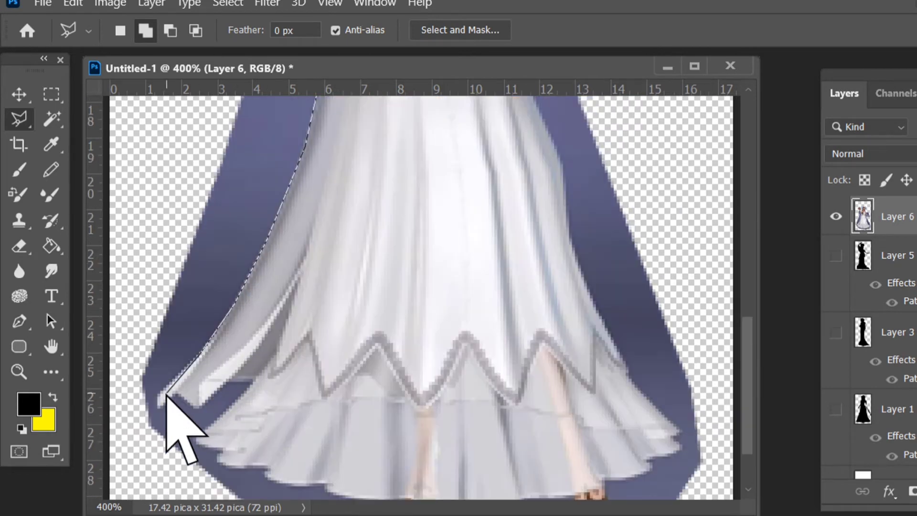
# Step: Continue the outline around the veil tip, skirt hem and shoes, and remove the blue background beside and below them
pyautogui.click(273, 469)
pyautogui.scroll(-3, 273, 469)
pyautogui.click(273, 398)
pyautogui.click(322, 403)
pyautogui.click(336, 413)
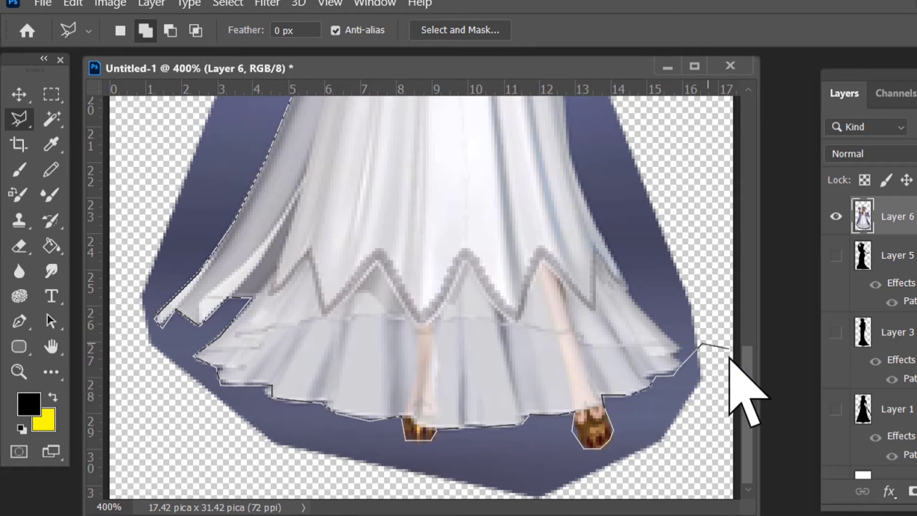
pyautogui.scroll(10, 239, 476)
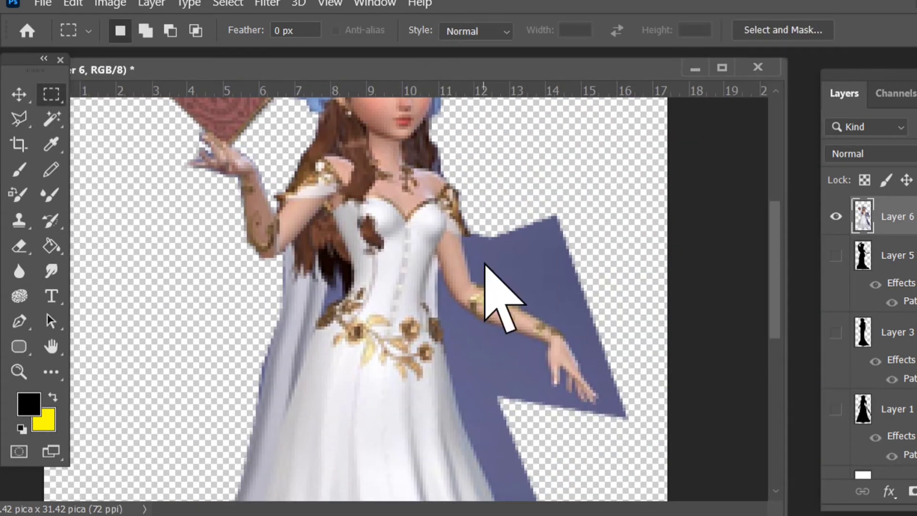
# Step: Loop a Polygonal Lasso selection from the lowered arm's shoulder around the outside of the remaining blue background, past the skirt hem
pyautogui.press('l')
pyautogui.click(463, 233)
pyautogui.click(615, 228)
pyautogui.click(649, 370)
pyautogui.click(644, 467)
pyautogui.scroll(-8, 645, 471)
pyautogui.click(657, 389)
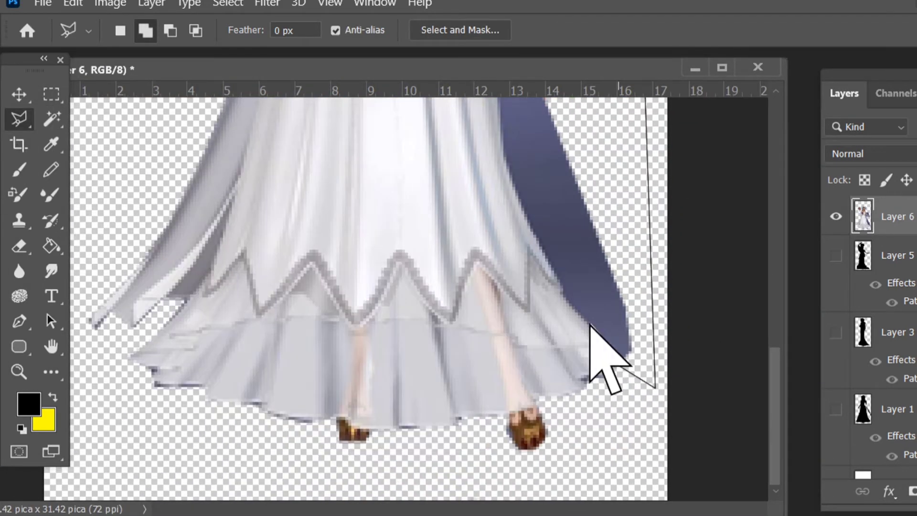
# Step: Close the outline along the skirt edge and lowered arm, delete the remaining blue background and clear the selection
pyautogui.scroll(4, 556, 270)
pyautogui.scroll(3, 470, 224)
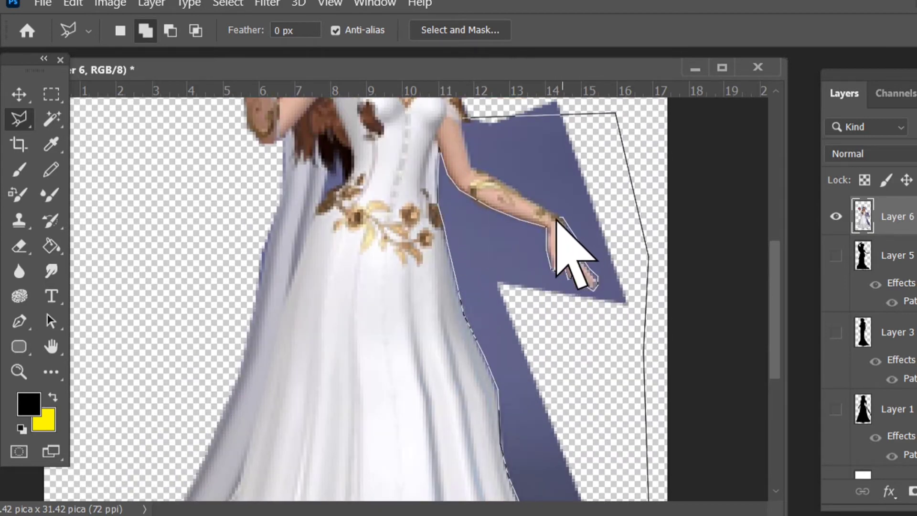
pyautogui.click(465, 118)
pyautogui.press('Delete')
pyautogui.scroll(6, 601, 166)
pyautogui.click(549, 223)
pyautogui.press('Delete')
pyautogui.click(51, 94)
pyautogui.click(277, 241)
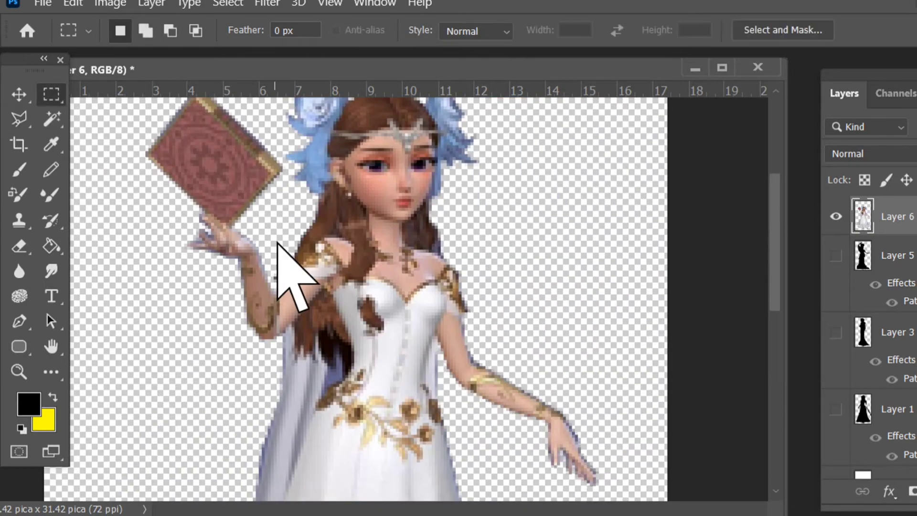
# Step: Outline the white-dress princess's face on a new layer, fill it black and merge it with the figure
pyautogui.click(22, 119)
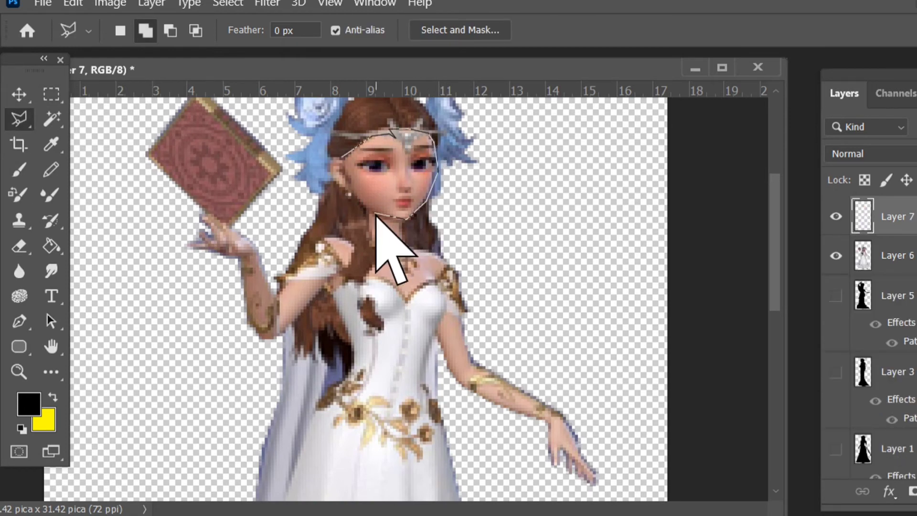
pyautogui.click(344, 158)
pyautogui.hotkey('alt', 'BackSpace')
pyautogui.press('m')
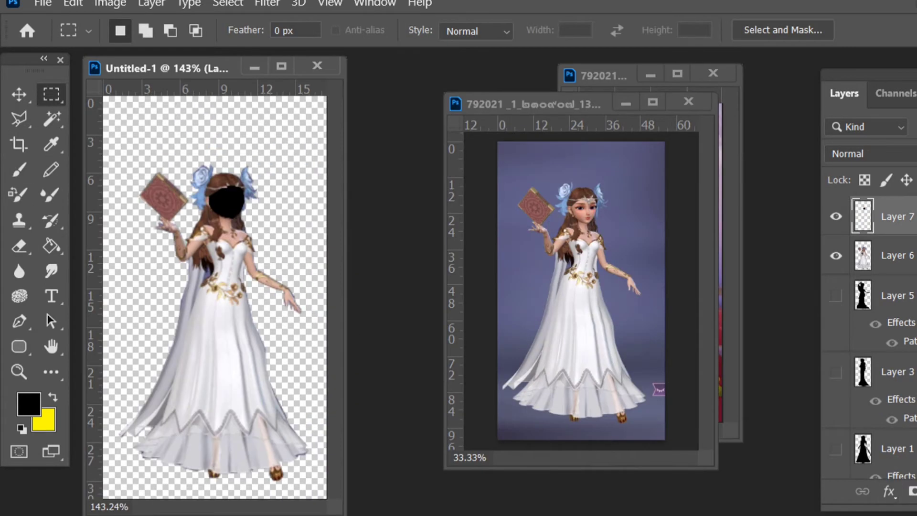
pyautogui.hotkey('ctrl', 'e')
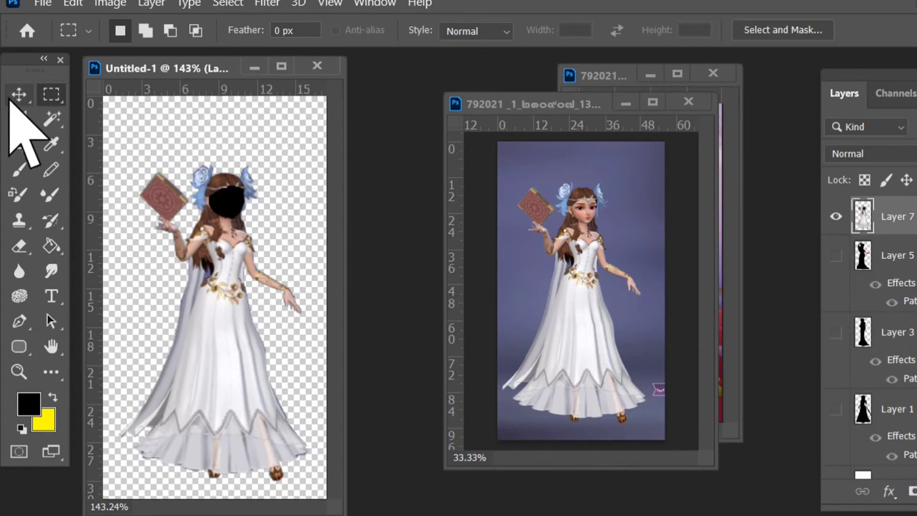
# Step: Enlarge and reposition the white-dress princess to fill the canvas, and save the image as HUN 4
pyautogui.click(9, 99)
pyautogui.moveTo(310, 163); pyautogui.dragTo(370, 119)
pyautogui.press('Return')
pyautogui.hotkey('shift', 'Left')
pyautogui.hotkey('shift', 'Left')
pyautogui.click(43, 3)
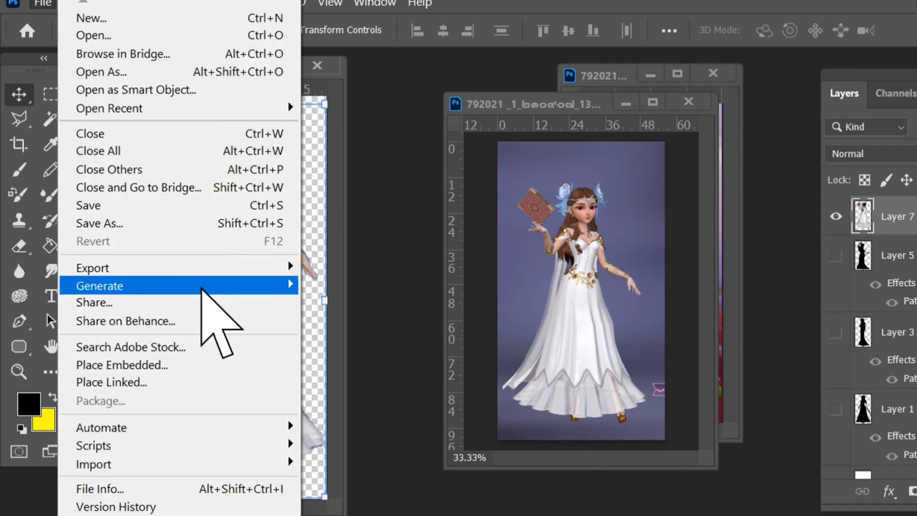
pyautogui.click(100, 223)
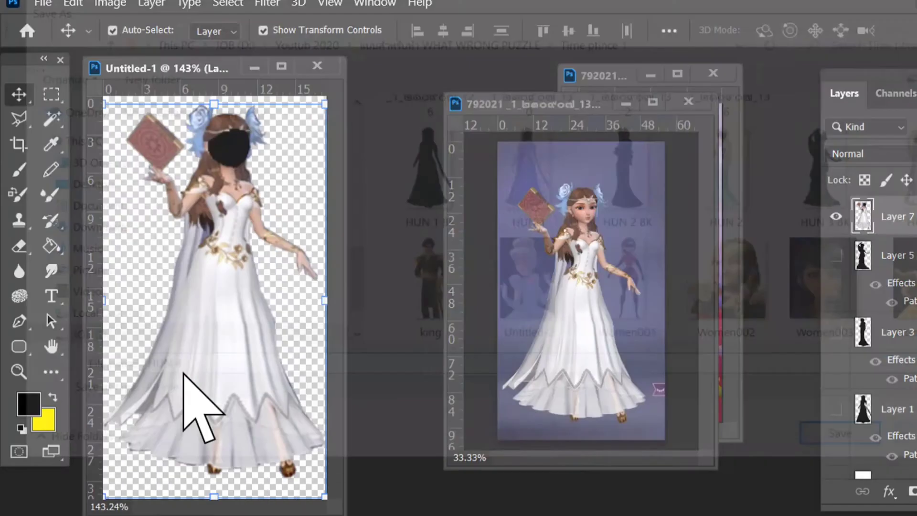
# Step: Turn the white-dress princess into a black silhouette with a Pattern Overlay and save it as HUN 4 BK
pyautogui.press('b')
pyautogui.moveTo(256, 148); pyautogui.dragTo(191, 311)
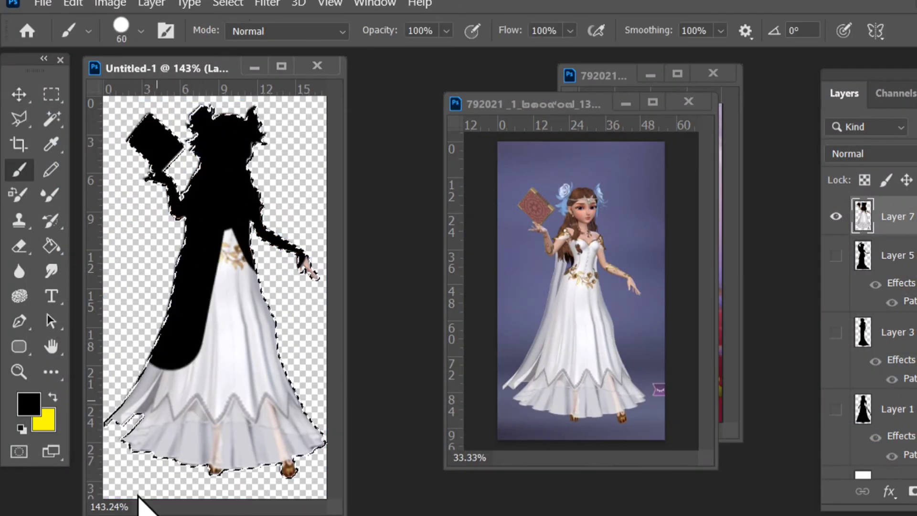
pyautogui.moveTo(139, 499)
pyautogui.mouseDown()
pyautogui.moveTo(258, 471)
pyautogui.moveTo(229, 430)
pyautogui.mouseUp()
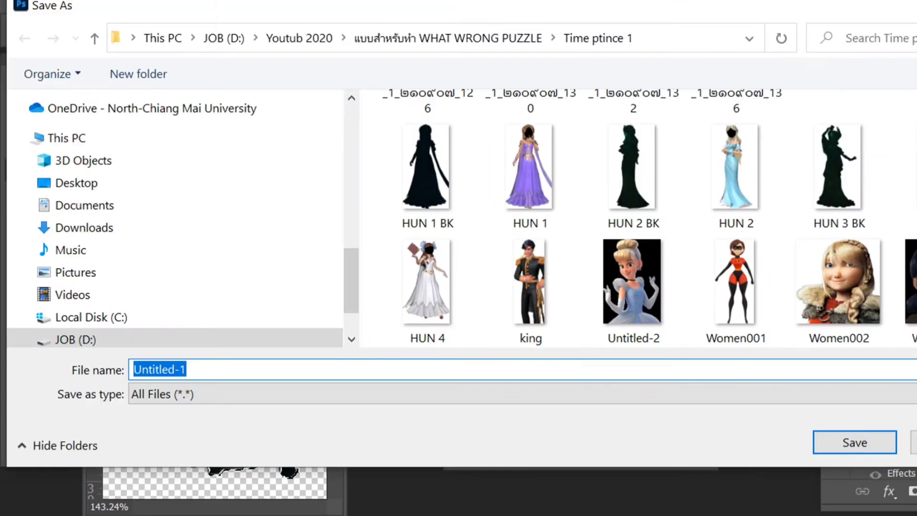
pyautogui.write('HUN 4 BK')
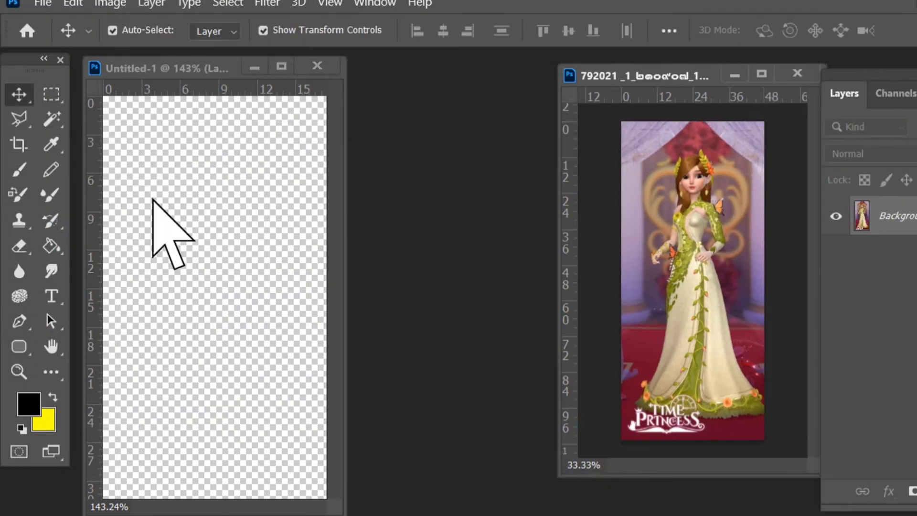
# Step: Loosely outline the princess in the cream-and-green gown with the Polygonal Lasso and bring her into Untitled-1
pyautogui.press('l')
pyautogui.click(631, 401)
pyautogui.click(779, 412)
pyautogui.click(746, 344)
pyautogui.click(727, 258)
pyautogui.click(740, 201)
pyautogui.click(719, 129)
pyautogui.click(665, 129)
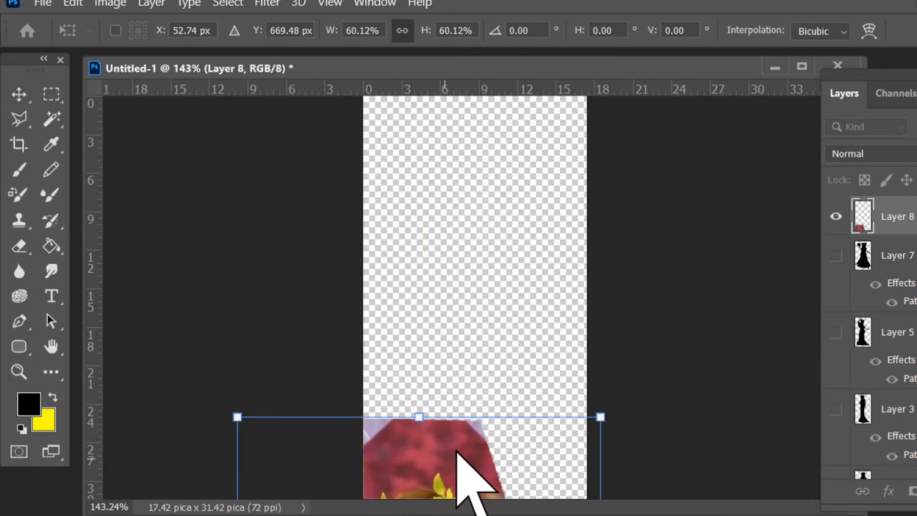
# Step: Move and scale the pasted princess so her whole figure fits the Untitled-1 canvas
pyautogui.moveTo(457, 452); pyautogui.dragTo(584, 143)
pyautogui.moveTo(712, 113); pyautogui.dragTo(561, 270)
pyautogui.moveTo(473, 391); pyautogui.dragTo(485, 216)
pyautogui.moveTo(570, 98); pyautogui.dragTo(562, 117)
# Step: Outline the princess's hair, leaf ornaments, shoulder butterfly and bent sleeve with the Polygonal Lasso
pyautogui.click(23, 125)
pyautogui.click(499, 285)
pyautogui.click(500, 285)
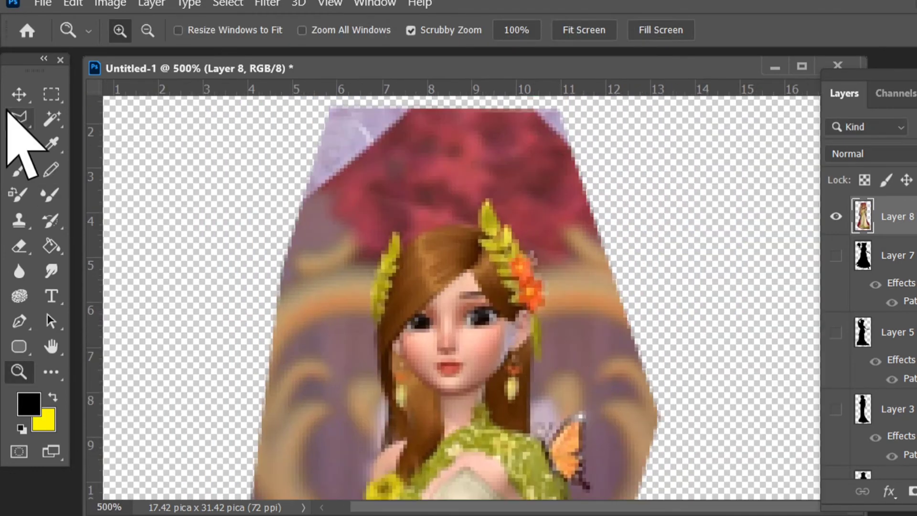
pyautogui.click(17, 118)
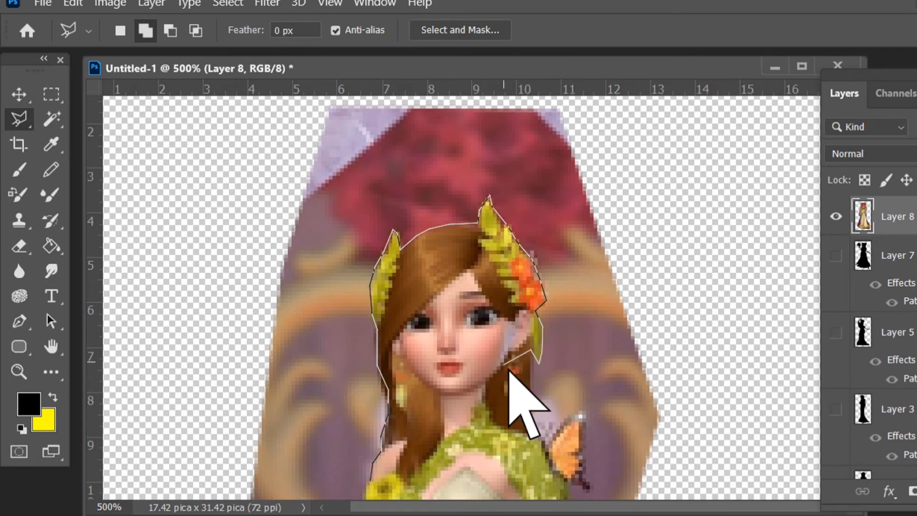
pyautogui.click(581, 450)
pyautogui.scroll(-4, 581, 450)
pyautogui.click(583, 357)
pyautogui.click(592, 379)
pyautogui.click(566, 367)
pyautogui.click(578, 422)
pyautogui.scroll(-3, 578, 422)
pyautogui.click(597, 400)
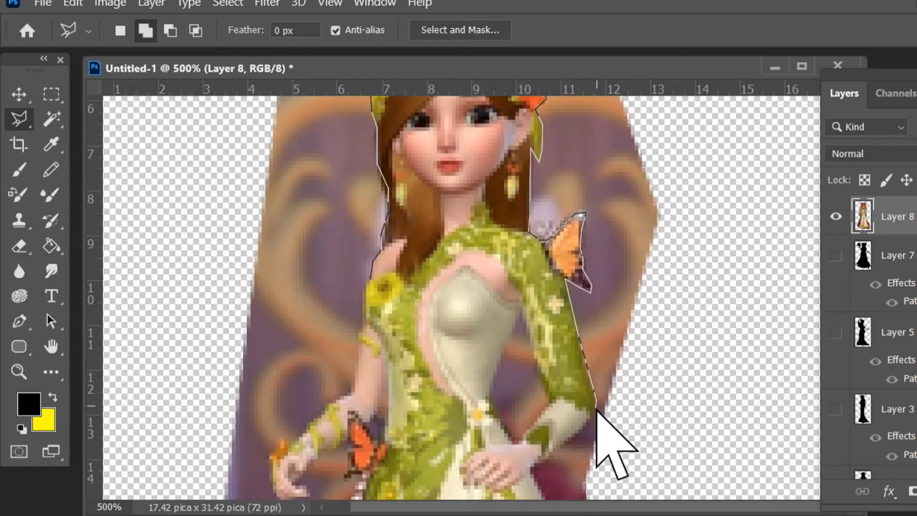
# Step: Continue the outline down the skirt edge below the bent sleeve and around the hem's flowered corner
pyautogui.scroll(-10, 534, 478)
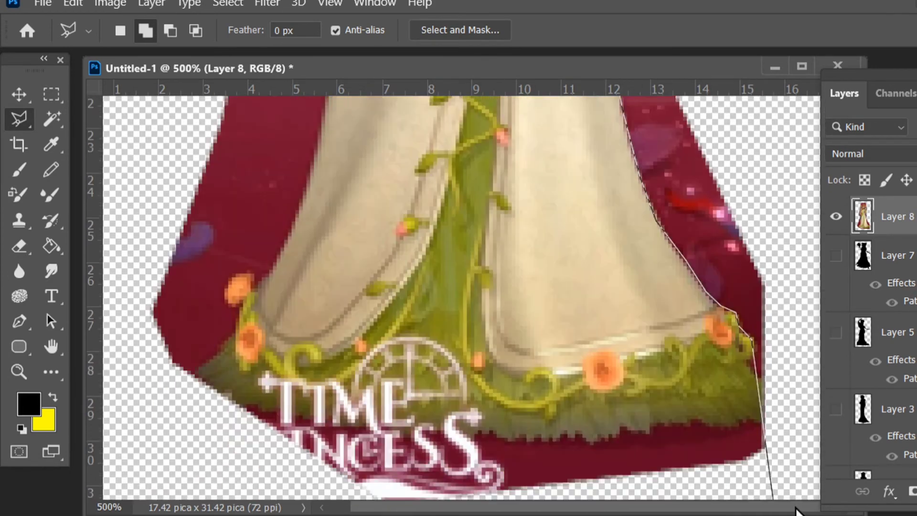
pyautogui.click(756, 347)
pyautogui.click(748, 355)
pyautogui.click(765, 393)
pyautogui.click(761, 413)
pyautogui.click(745, 415)
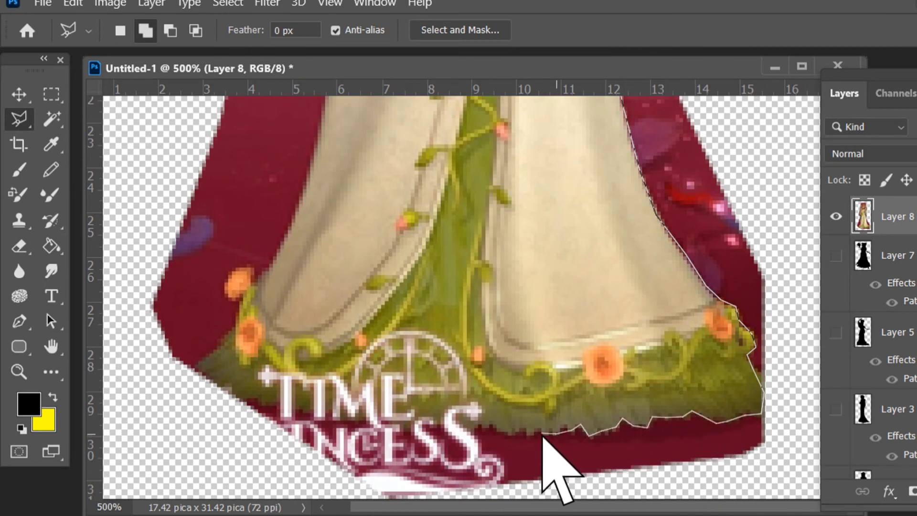
# Step: Continue the outline along the hem, up the leaf-covered skirt edge and around the lowered hand, and remove the surrounding background
pyautogui.scroll(5, 358, 389)
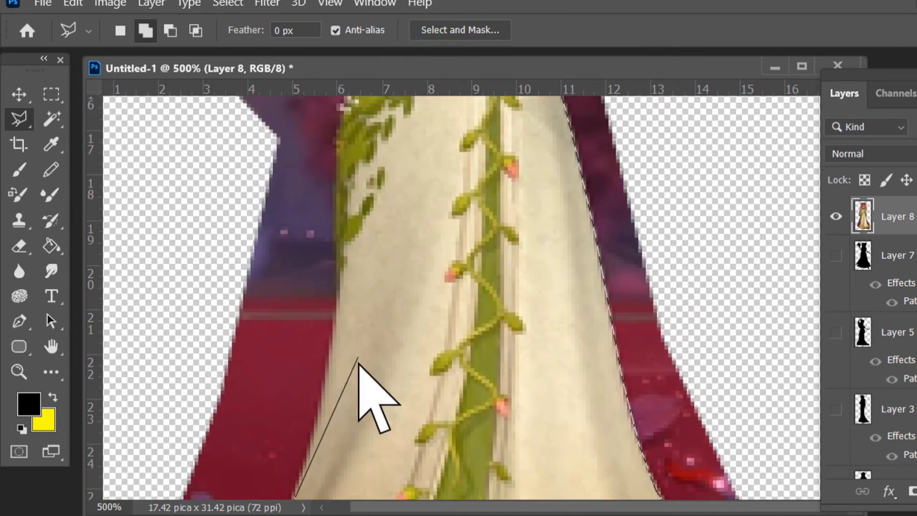
pyautogui.scroll(2, 340, 298)
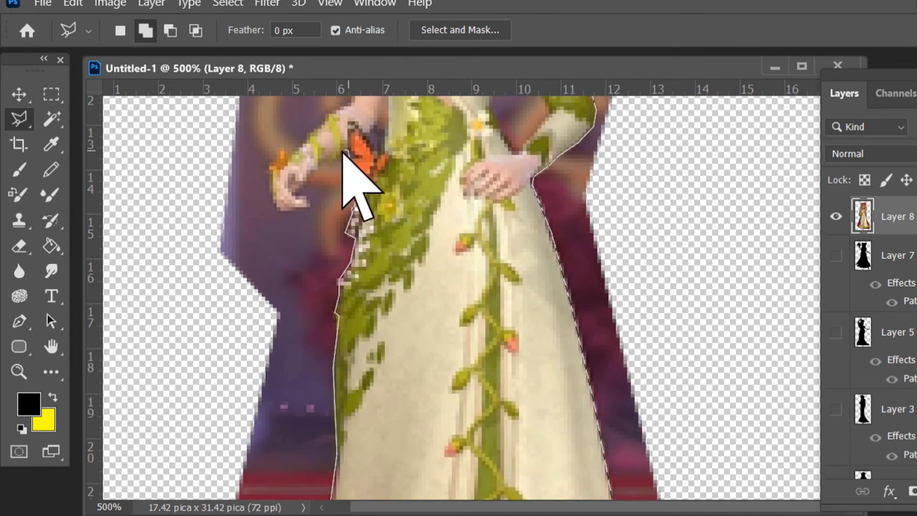
pyautogui.scroll(3, 313, 131)
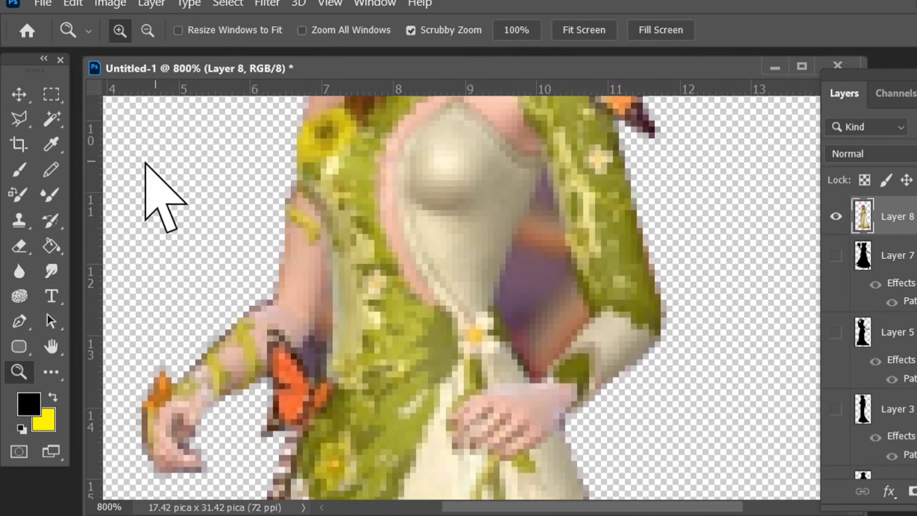
# Step: Select and delete the background patches showing between each arm and the bodice
pyautogui.click(294, 351)
pyautogui.press('Delete')
pyautogui.moveTo(567, 348); pyautogui.dragTo(397, 338)
pyautogui.click(325, 300)
pyautogui.click(341, 234)
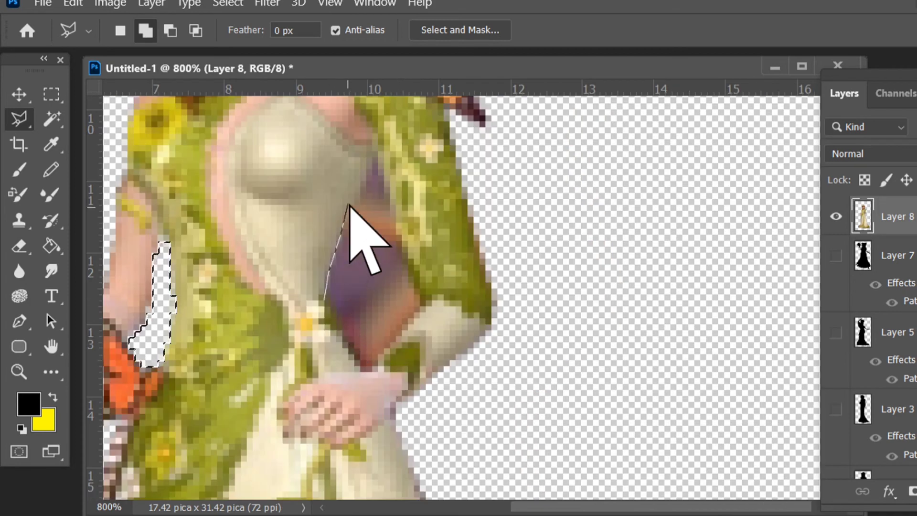
pyautogui.click(375, 149)
pyautogui.click(387, 206)
pyautogui.click(372, 372)
pyautogui.click(326, 300)
pyautogui.press('Delete')
# Step: Sample dark olive from the gown's hem as the foreground colour and add a new layer for a 7-pixel brush
pyautogui.moveTo(339, 368); pyautogui.dragTo(598, 81)
pyautogui.moveTo(526, 468); pyautogui.dragTo(530, 91)
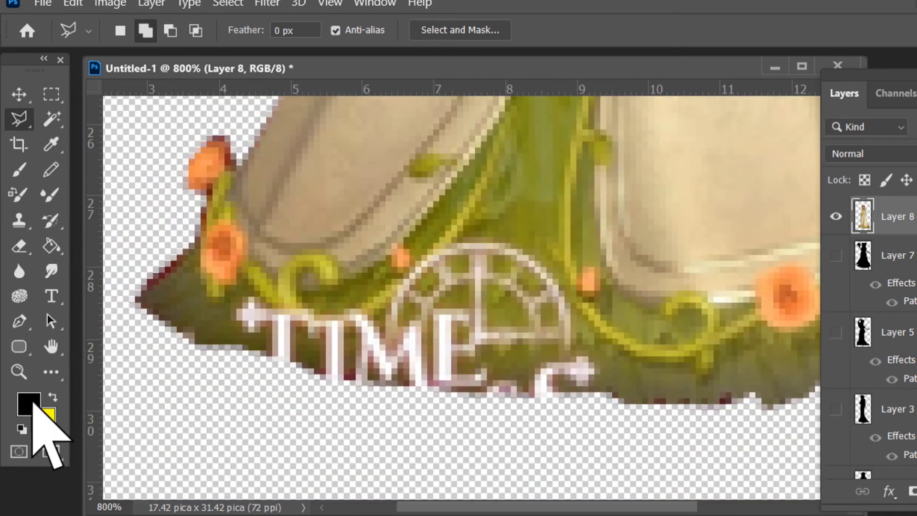
pyautogui.click(31, 404)
pyautogui.click(191, 311)
pyautogui.click(909, 179)
pyautogui.press('b')
pyautogui.press('[')
pyautogui.press('[')
pyautogui.press('[')
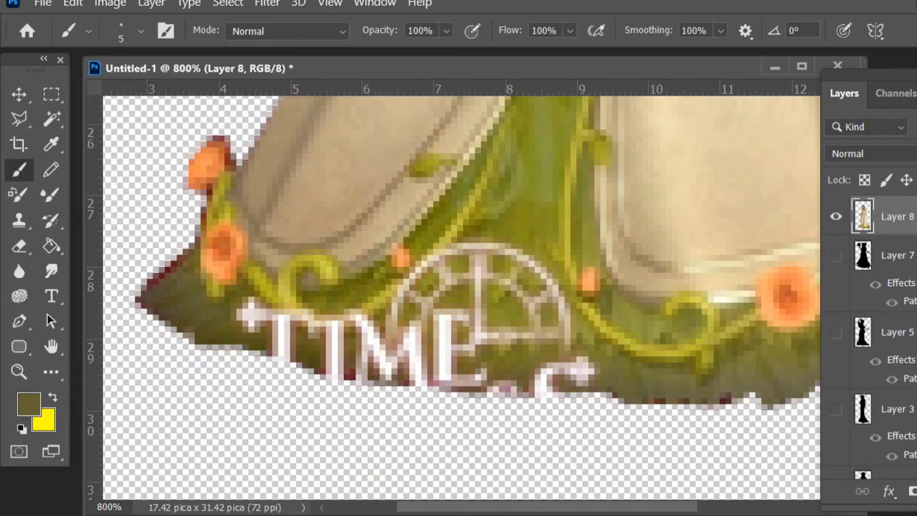
pyautogui.hotkey('ctrl', 'shift', 'alt', 'n')
pyautogui.press(']')
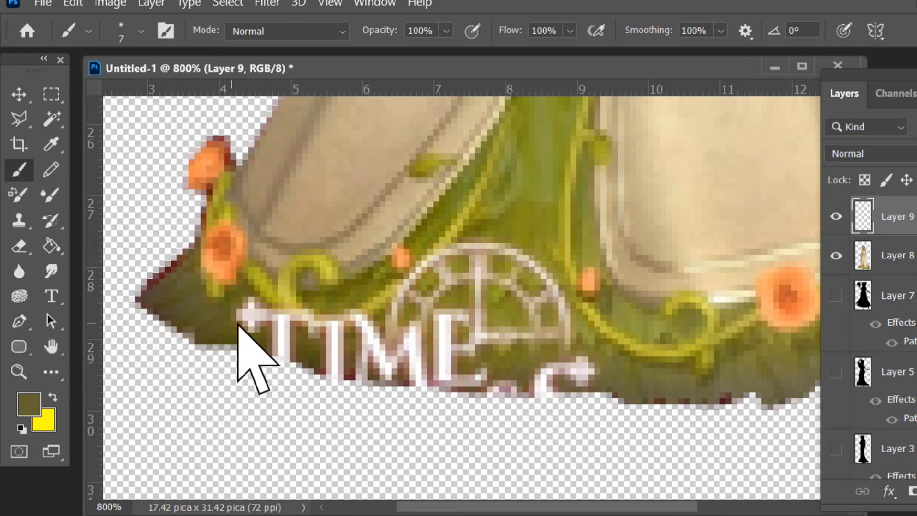
# Step: Try to clone hem texture over the TIME lettering directly on Layer 8, with Layers 9 and 10 hidden
pyautogui.hotkey('ctrl', 'shift', 'alt', 'n')
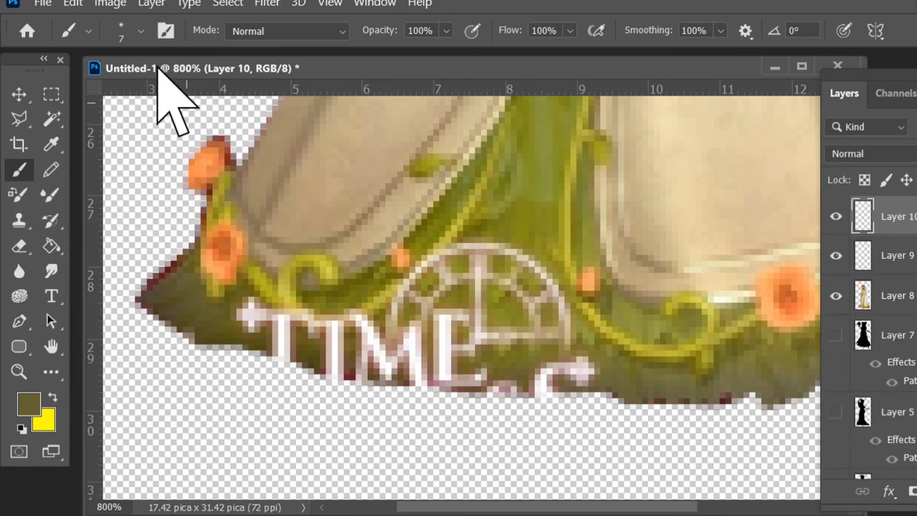
pyautogui.click(28, 229)
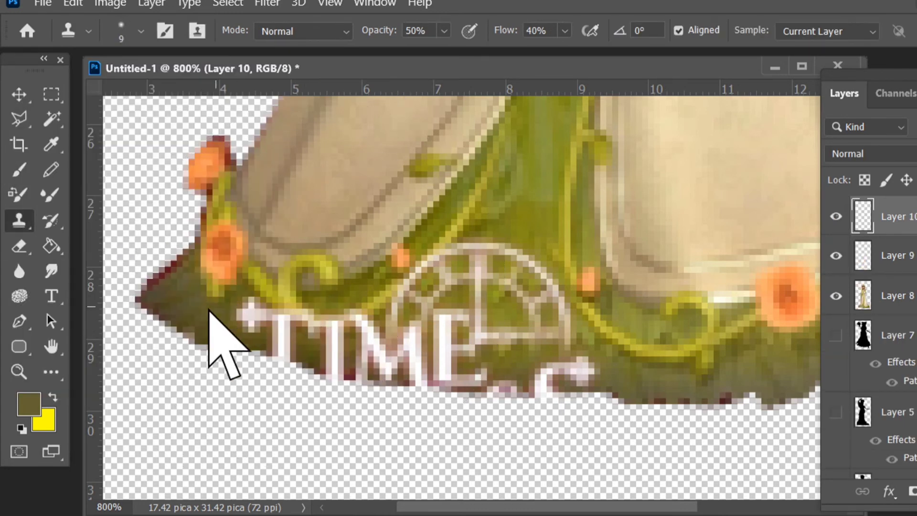
pyautogui.moveTo(910, 78); pyautogui.dragTo(703, 86)
pyautogui.moveTo(837, 285)
pyautogui.mouseDown()
pyautogui.moveTo(848, 364)
pyautogui.moveTo(839, 282)
pyautogui.mouseUp()
pyautogui.click(628, 224)
pyautogui.click(625, 265)
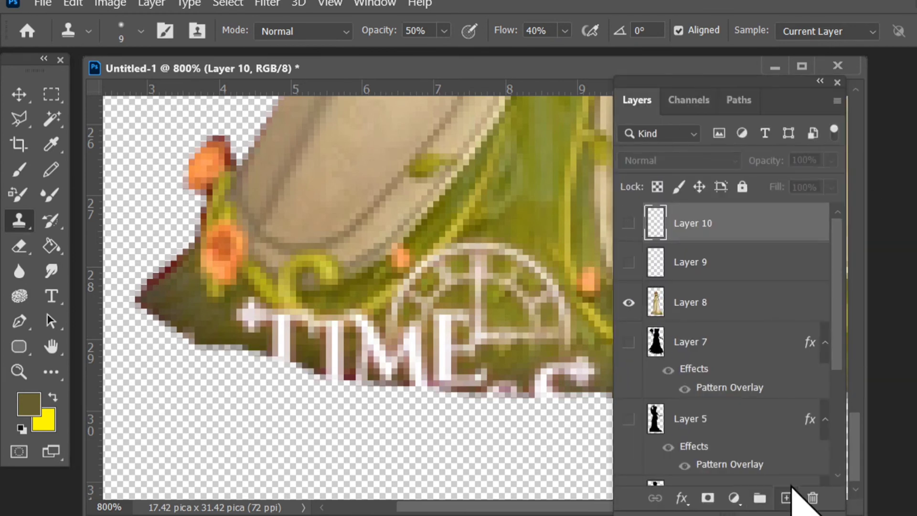
pyautogui.click(707, 304)
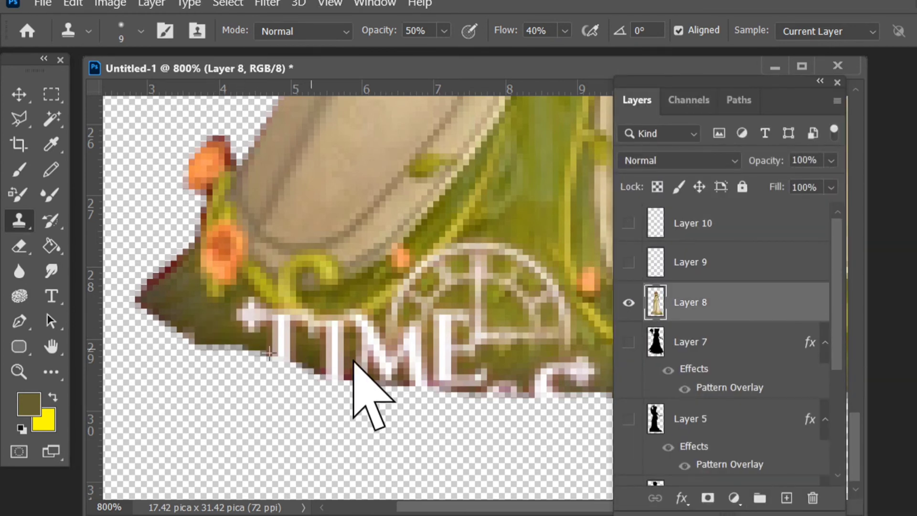
pyautogui.press('b')
pyautogui.hotkey('ctrl', '0')
pyautogui.click(43, 101)
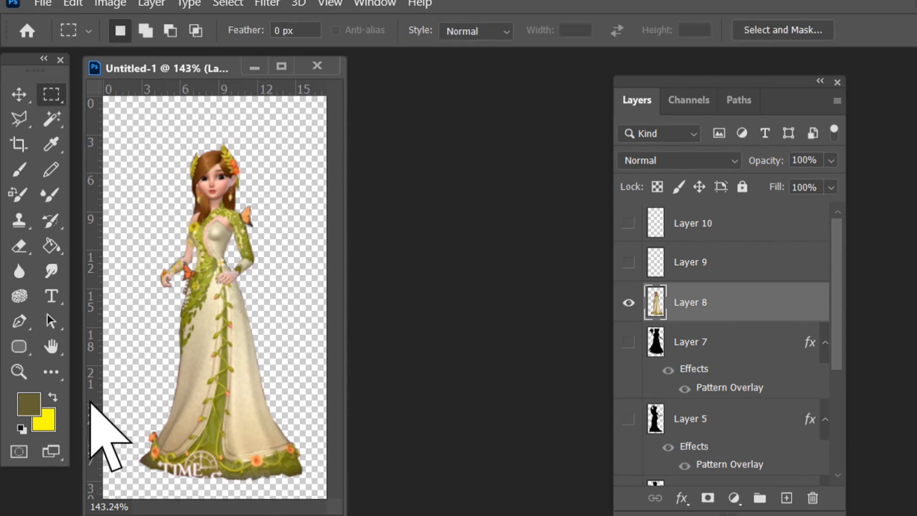
# Step: Paint over the TIME lettering on the hem with sampled olive tones on Layer 9
pyautogui.click(19, 372)
pyautogui.doubleClick(162, 387)
pyautogui.moveTo(348, 359); pyautogui.dragTo(625, 361)
pyautogui.click(325, 437)
pyautogui.click(325, 437)
pyautogui.click(325, 437)
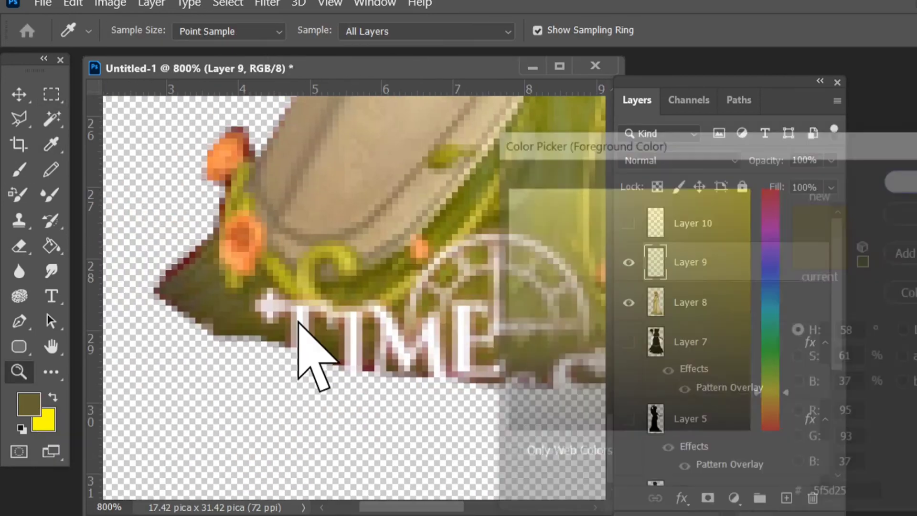
pyautogui.moveTo(353, 371); pyautogui.dragTo(382, 335)
pyautogui.moveTo(509, 358)
pyautogui.mouseDown()
pyautogui.moveTo(420, 383)
pyautogui.moveTo(454, 389)
pyautogui.mouseUp()
# Step: Sample brighter olive greens and paint over the clock emblem and the white remnants near the hem's vine with a smaller brush
pyautogui.click(29, 405)
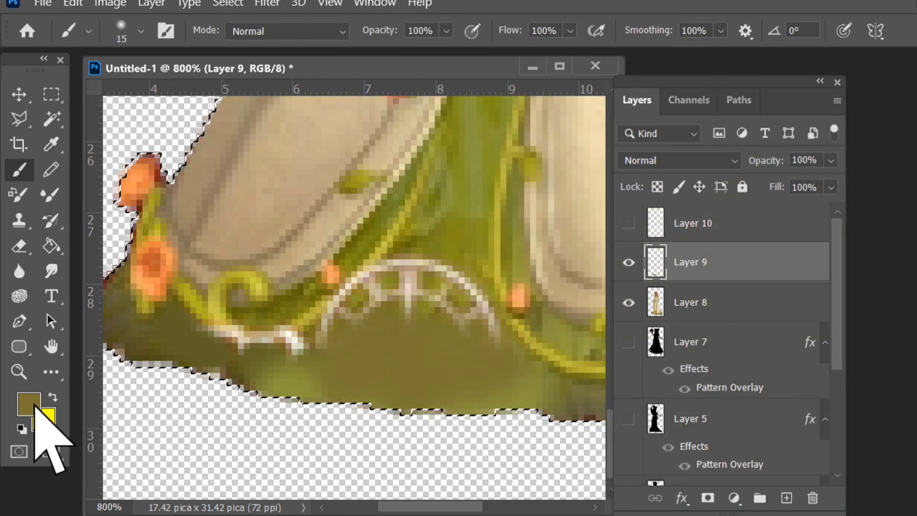
pyautogui.click(35, 416)
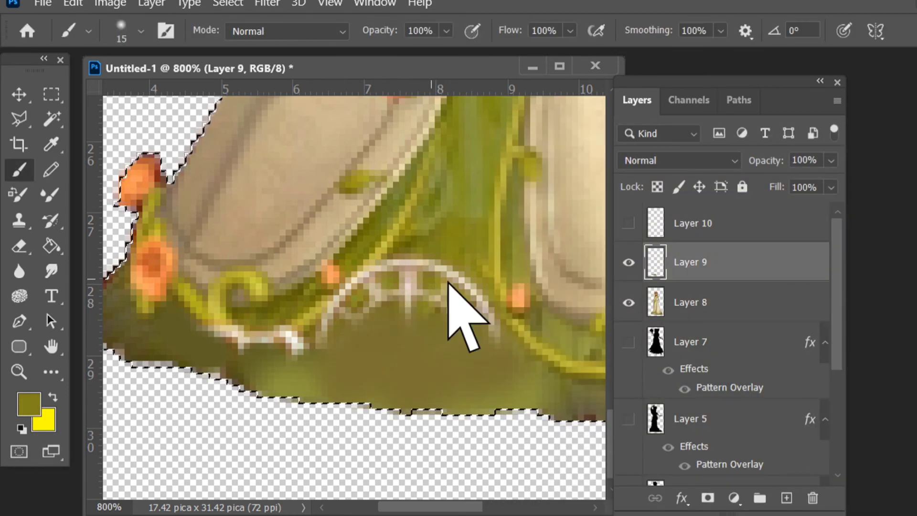
pyautogui.press('[')
pyautogui.moveTo(451, 303); pyautogui.dragTo(361, 336)
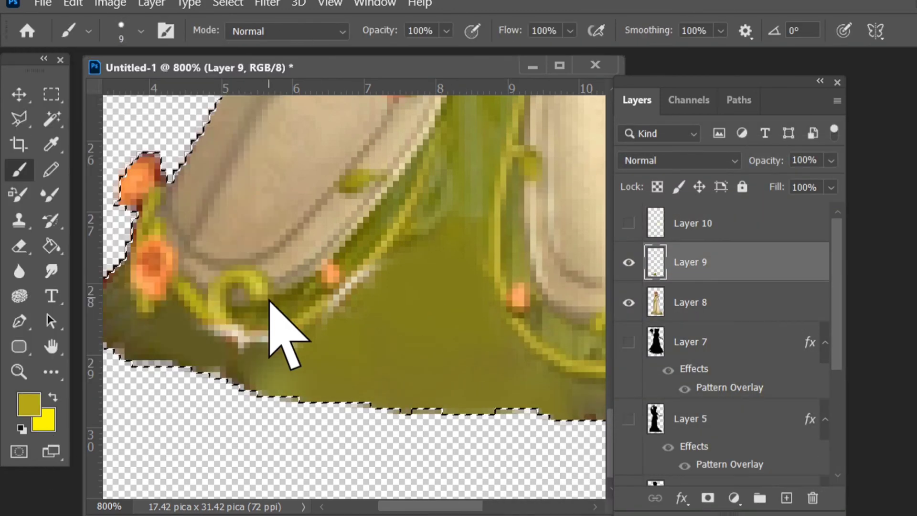
pyautogui.click(236, 336)
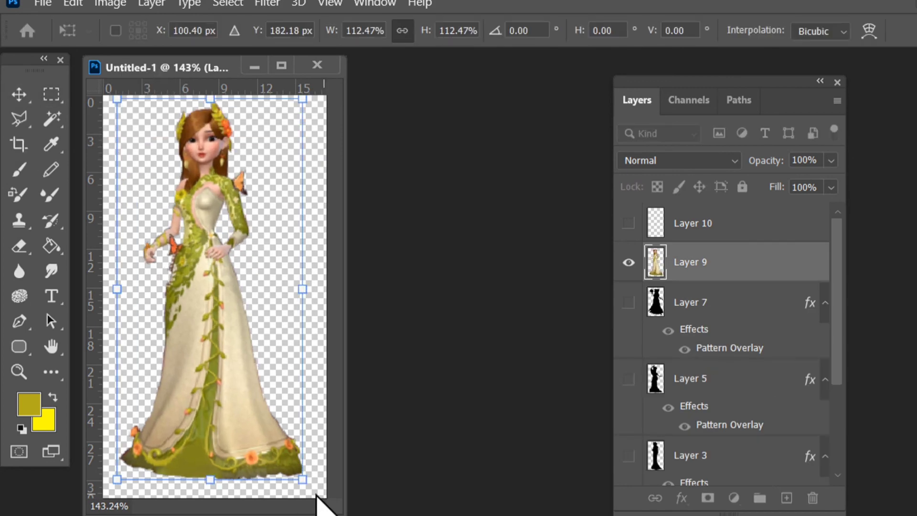
# Step: Enlarge the princess to fill the canvas, and outline her face with the Polygonal Lasso on a new layer
pyautogui.press('Return')
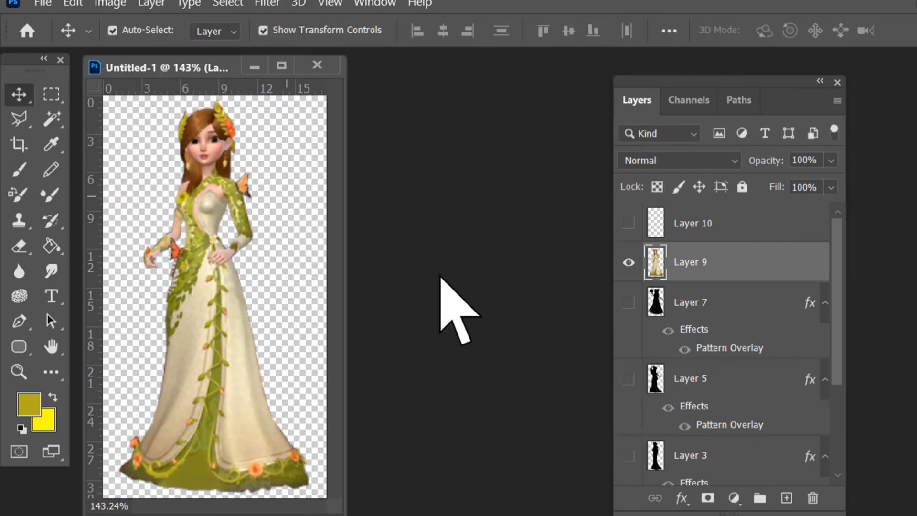
pyautogui.click(693, 223)
pyautogui.click(787, 498)
pyautogui.click(19, 372)
pyautogui.click(187, 218)
pyautogui.moveTo(345, 189); pyautogui.dragTo(666, 191)
pyautogui.scroll(5, 358, 297)
pyautogui.click(19, 119)
pyautogui.click(258, 237)
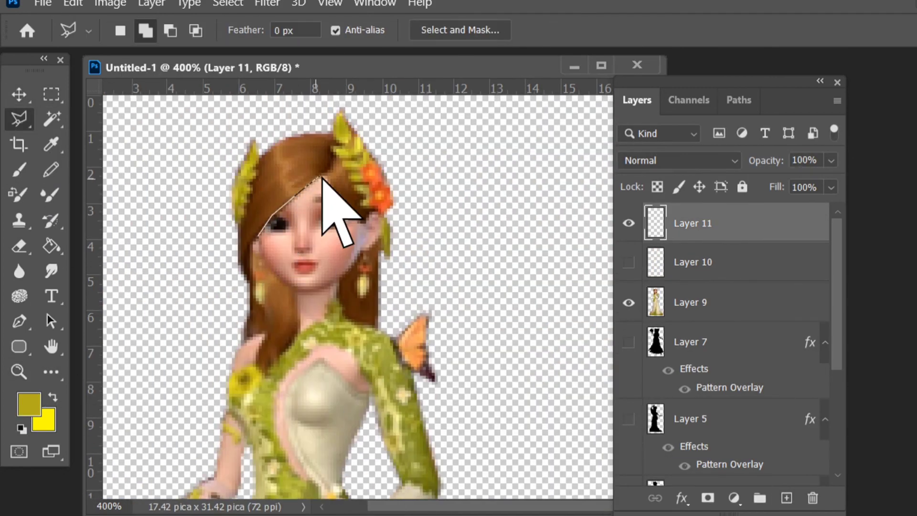
pyautogui.click(258, 236)
# Step: Paint the selected face area black, clear the selection and export the black-faced figure
pyautogui.click(20, 169)
pyautogui.click(29, 404)
pyautogui.click(506, 431)
pyautogui.click(901, 180)
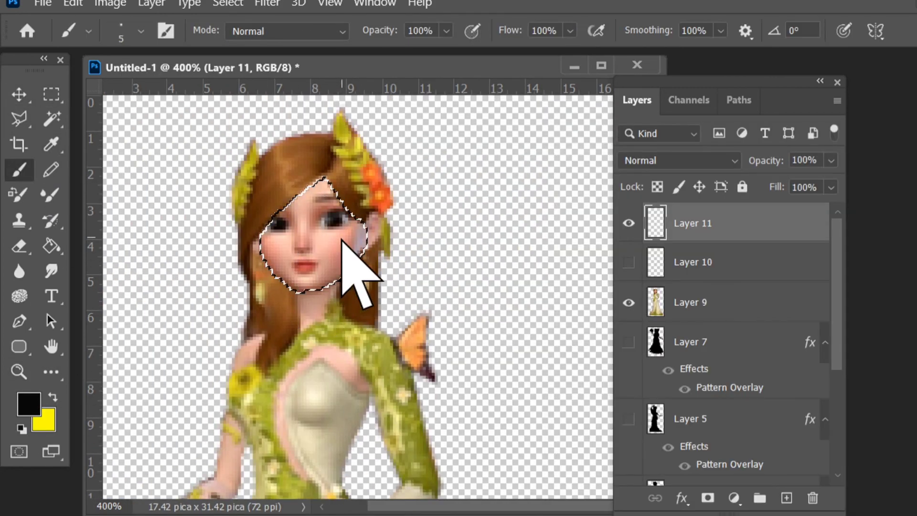
pyautogui.moveTo(342, 240); pyautogui.dragTo(315, 282)
pyautogui.click(51, 95)
pyautogui.click(233, 199)
pyautogui.click(43, 4)
pyautogui.click(379, 266)
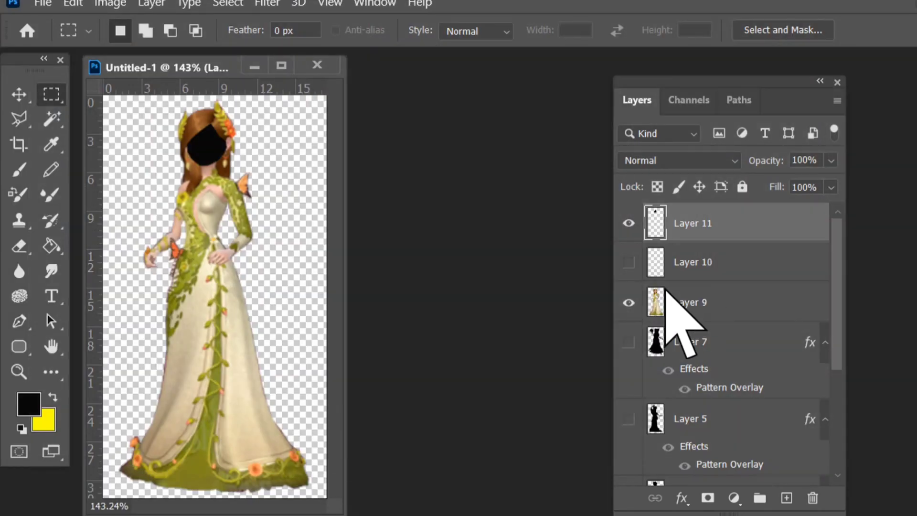
# Step: Merge the black face with the figure, select the figure's outline and paint it solid black
pyautogui.hotkey('ctrl', 'shift', 'e')
pyautogui.keyDown('ctrl'); pyautogui.click(655, 227); pyautogui.keyUp('ctrl')
pyautogui.click(19, 169)
pyautogui.moveTo(206, 119)
pyautogui.mouseDown()
pyautogui.moveTo(189, 402)
pyautogui.moveTo(222, 24)
pyautogui.mouseUp()
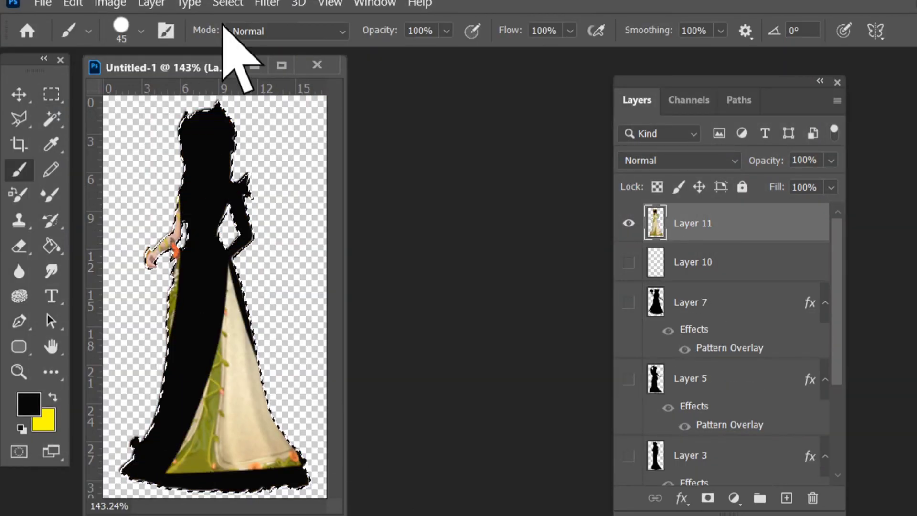